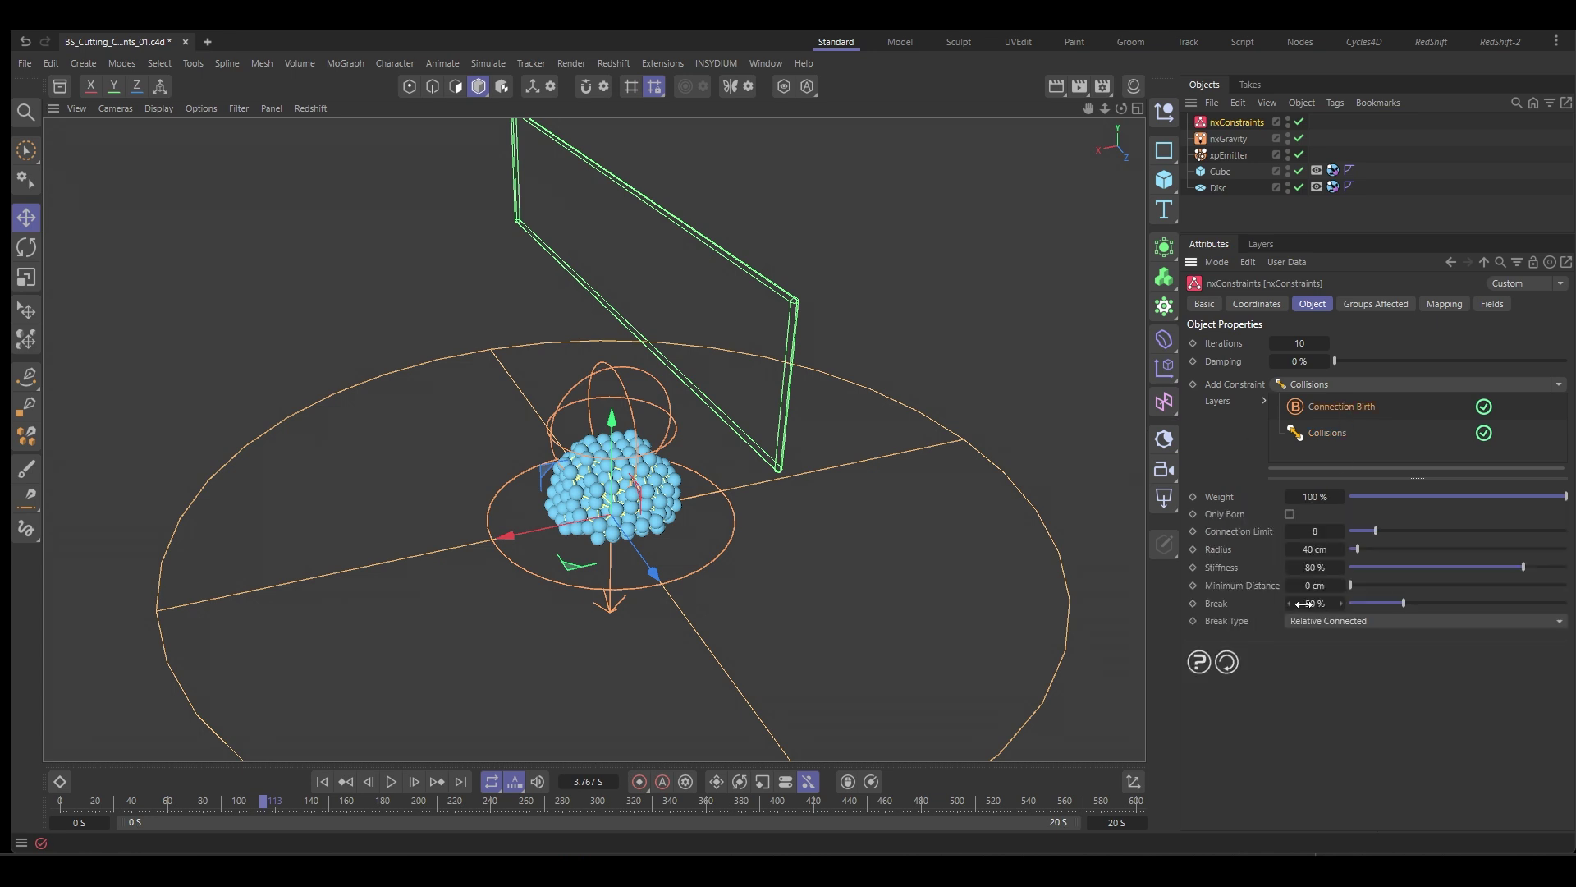
Drag the xpConstraints Break down to 20% and play the simulation to watch the sphere split
left_click_drag(1305, 603, 1291, 603)
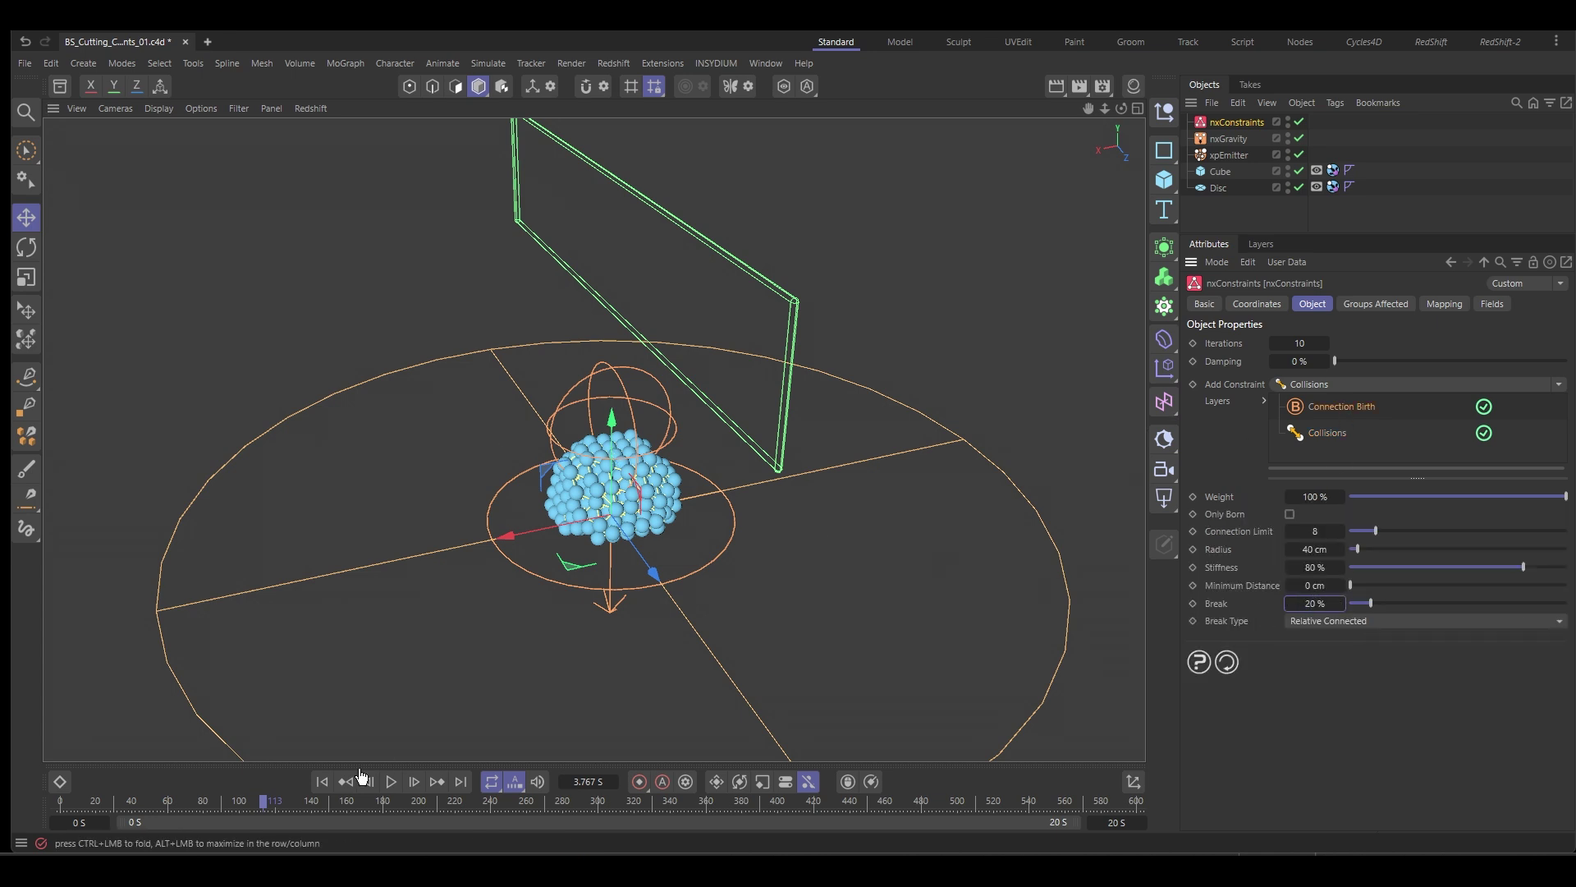
left_click(391, 781)
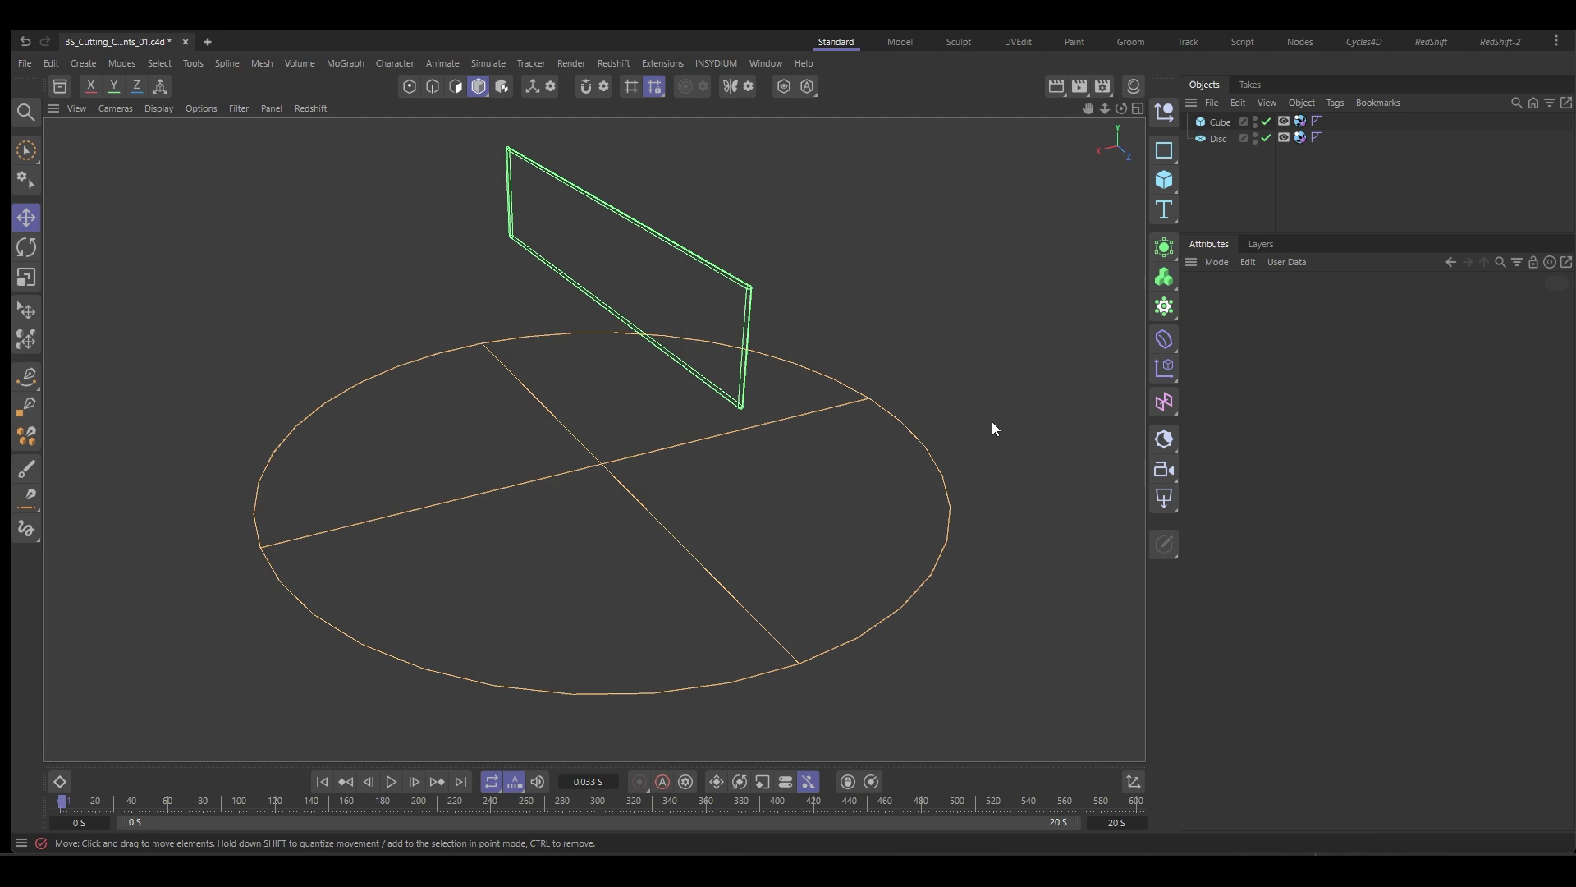
left_click(1210, 136)
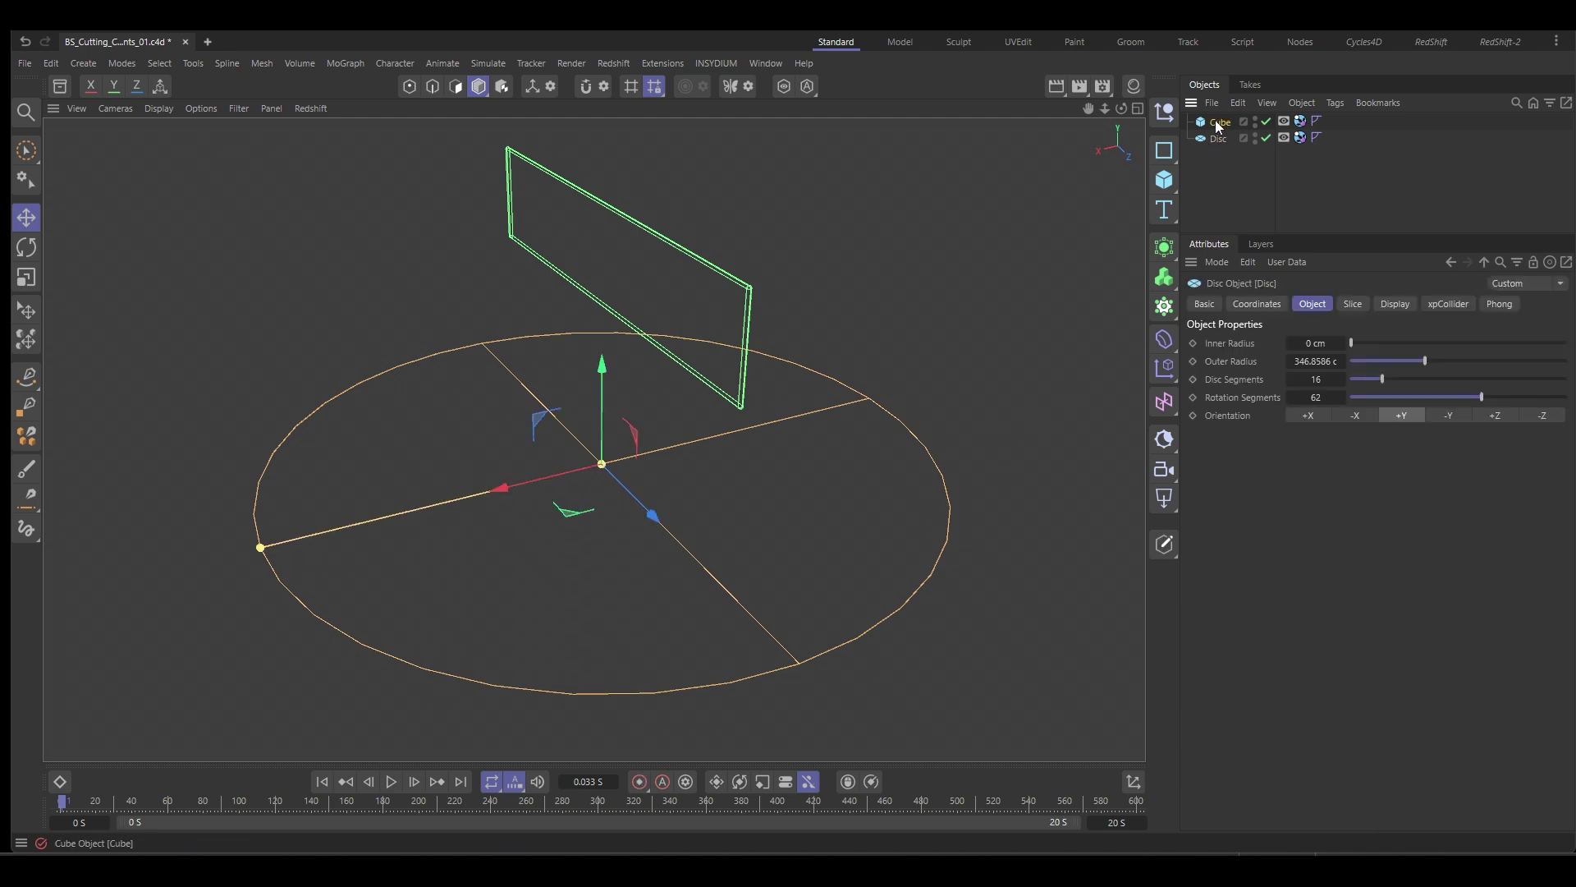
left_click(1218, 123)
left_click(1218, 138)
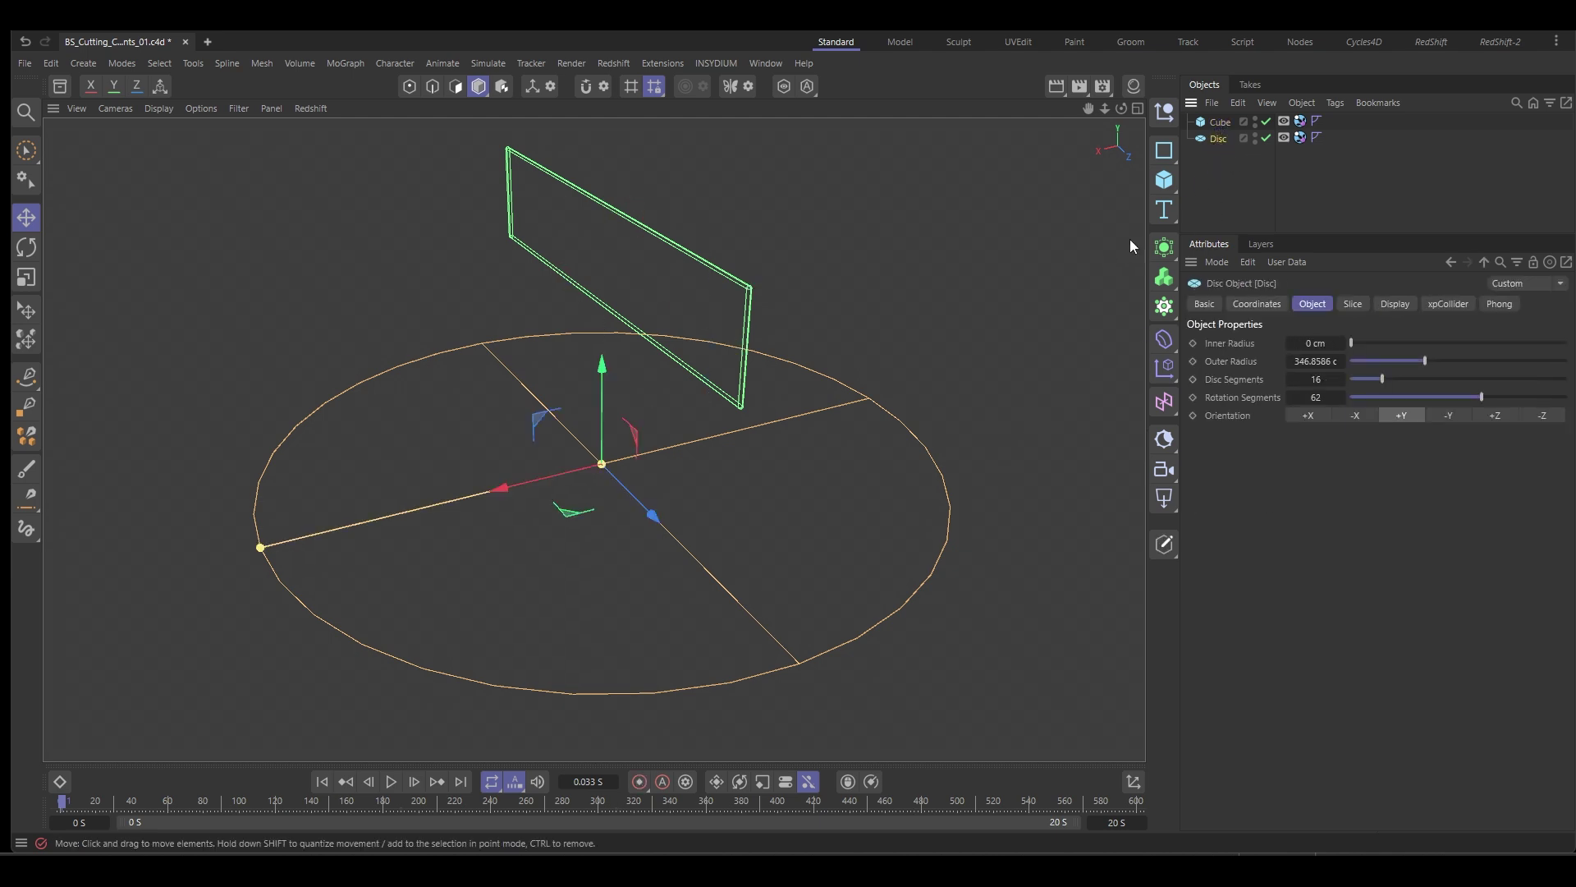
left_click(1301, 138)
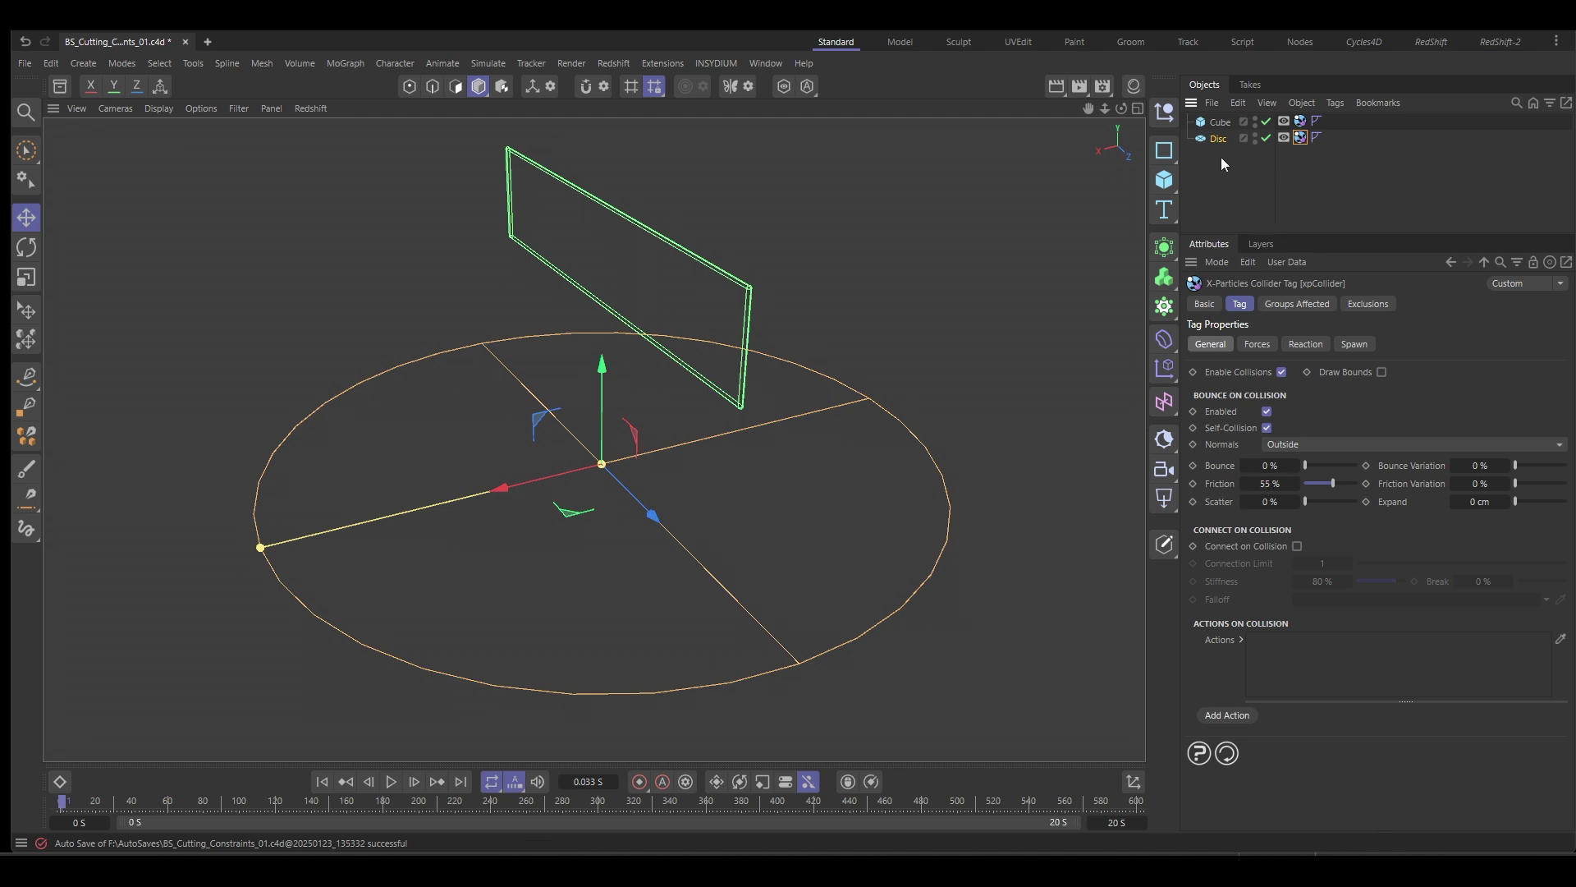
left_click(1221, 122)
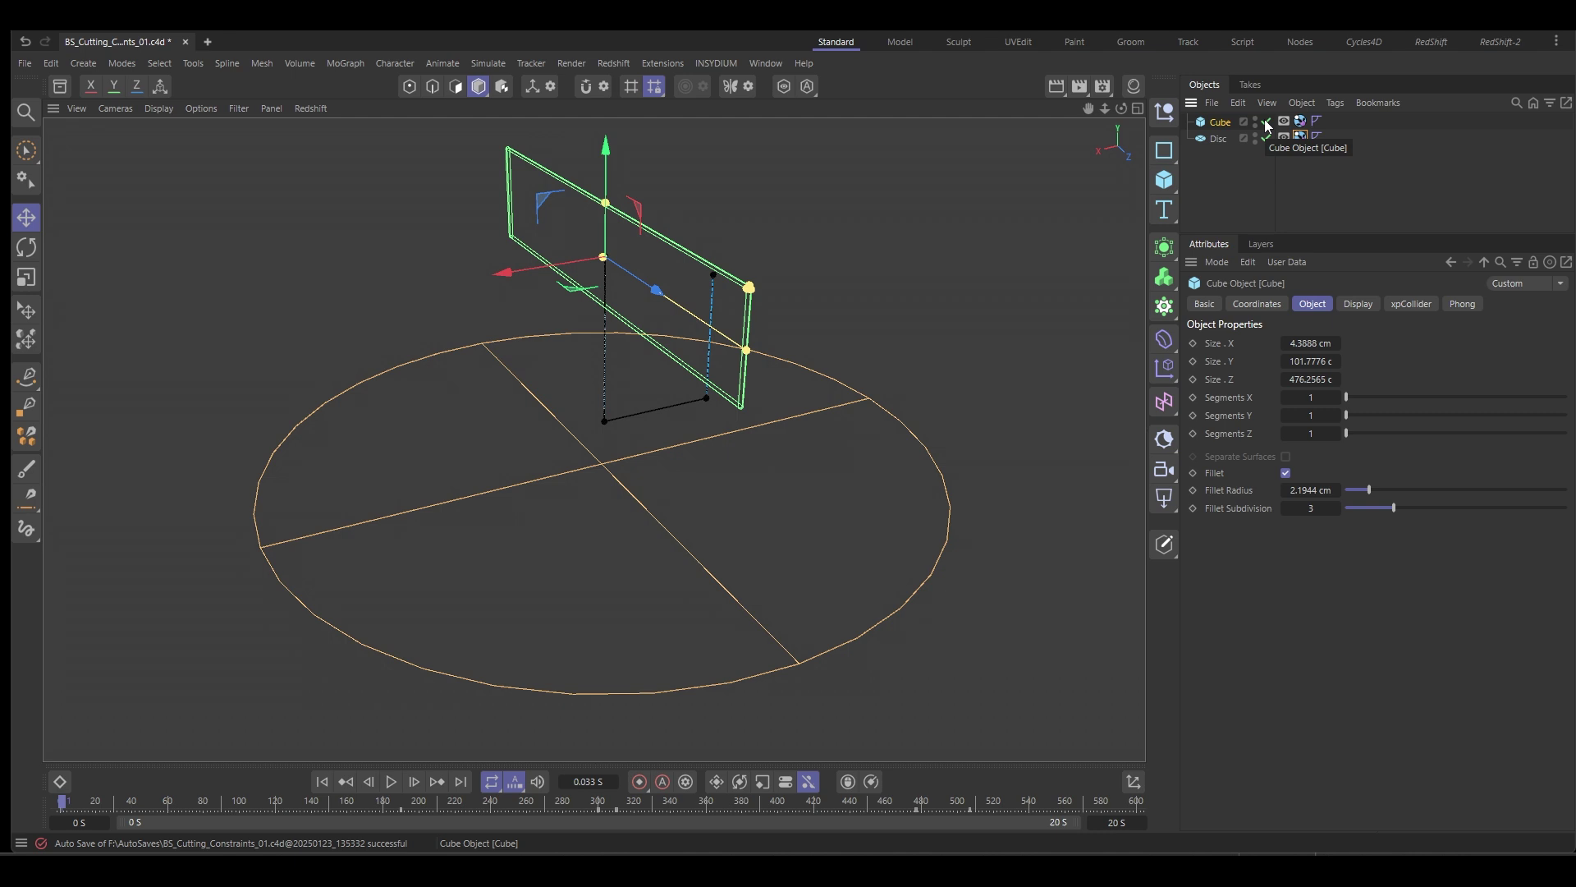
left_click(1300, 122)
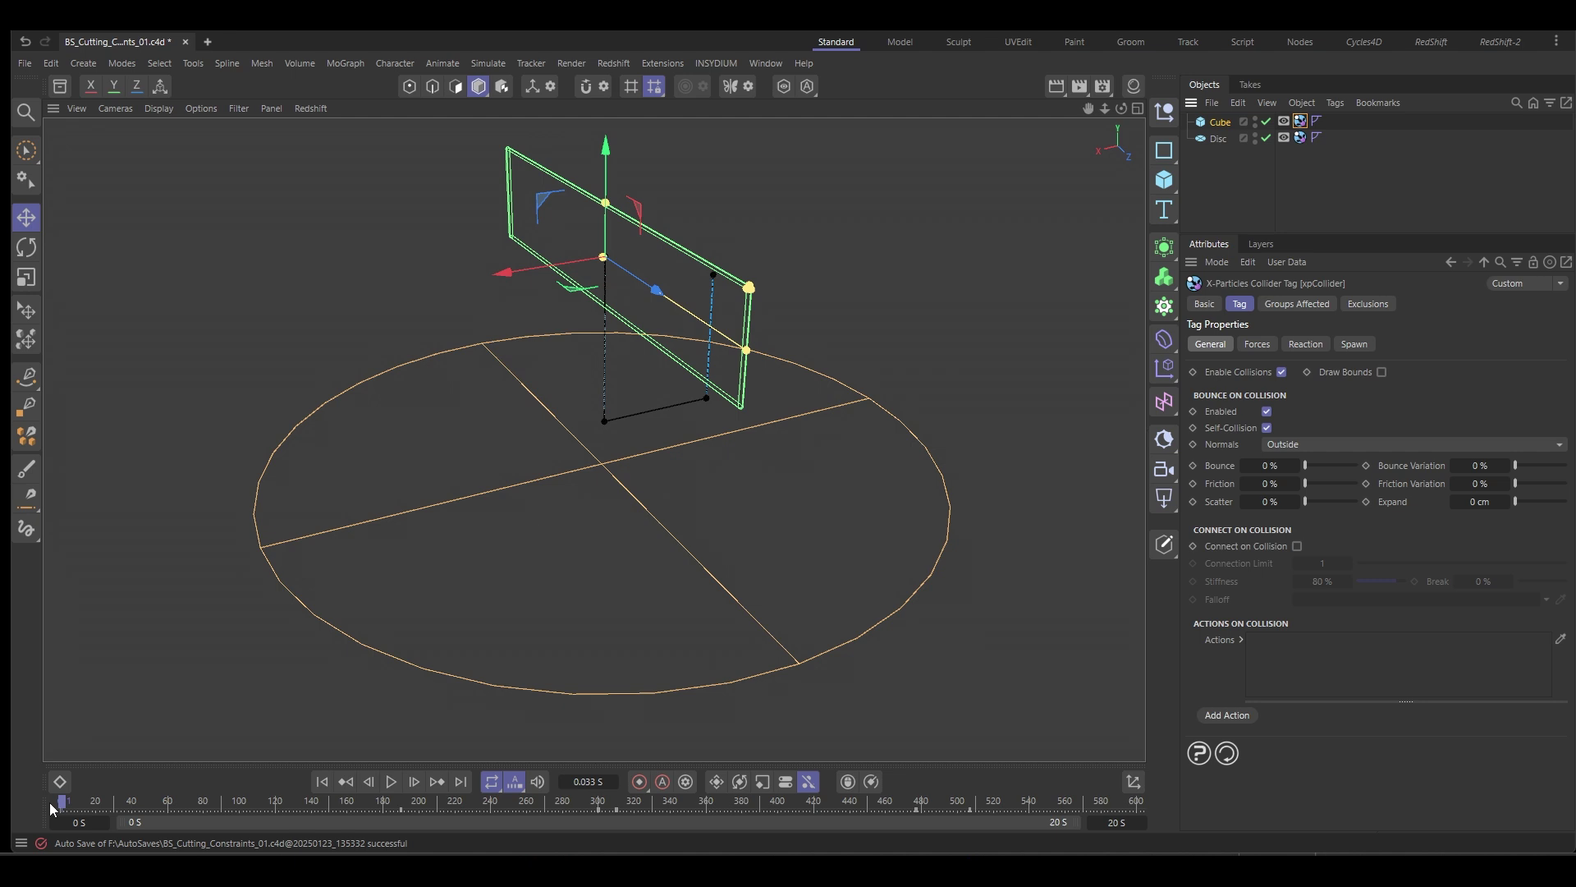
left_click_drag(377, 830, 60, 802)
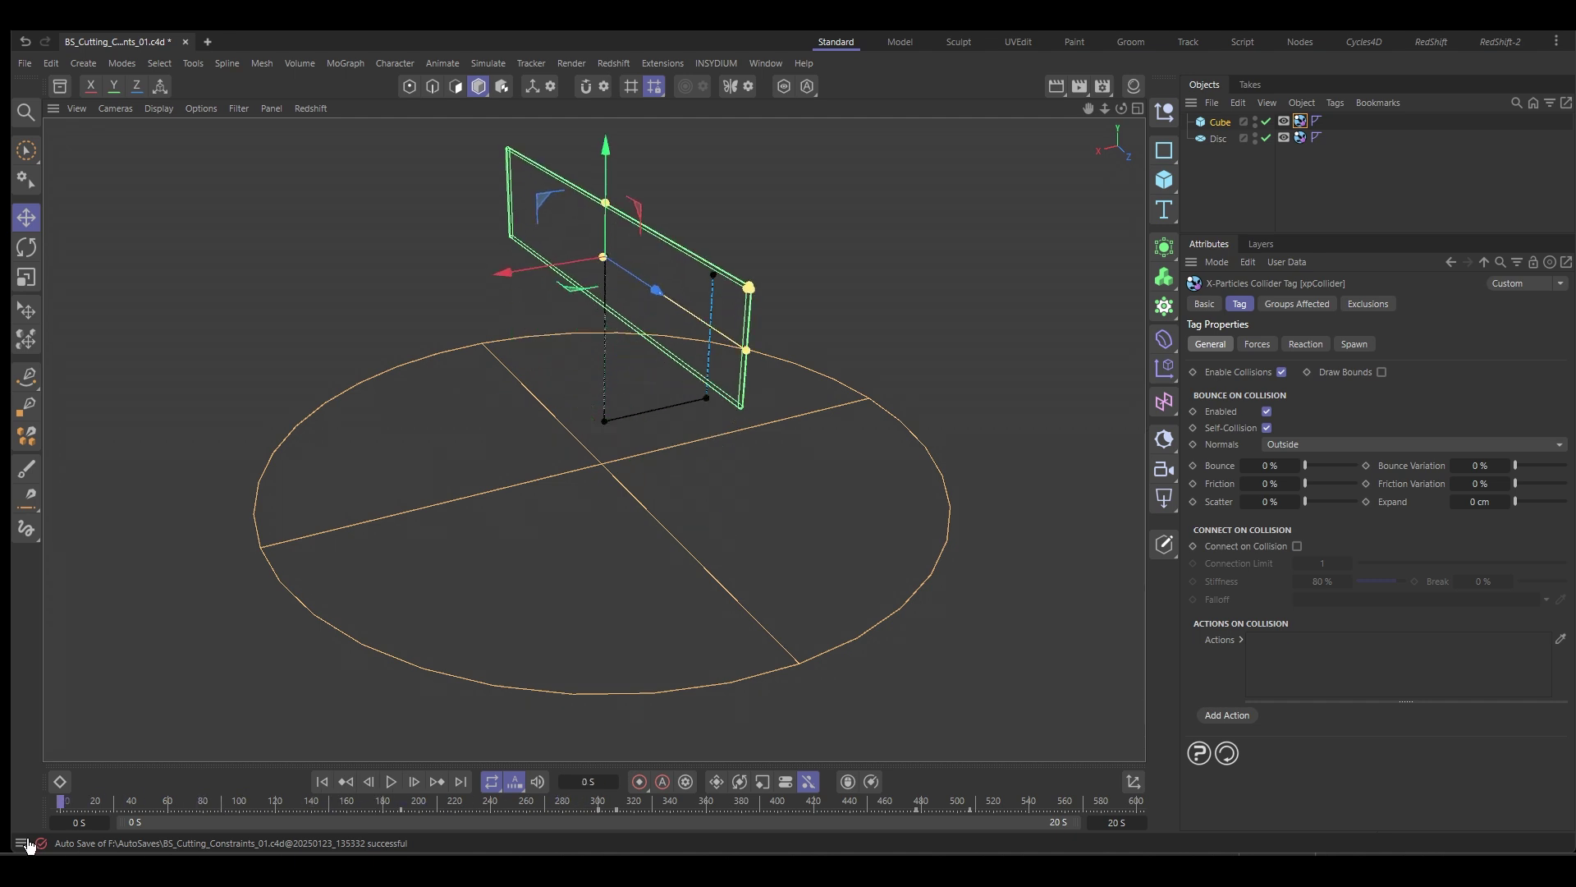
With nothing selected, add an xpEmitter from the X-Particles menu
left_click(1209, 180)
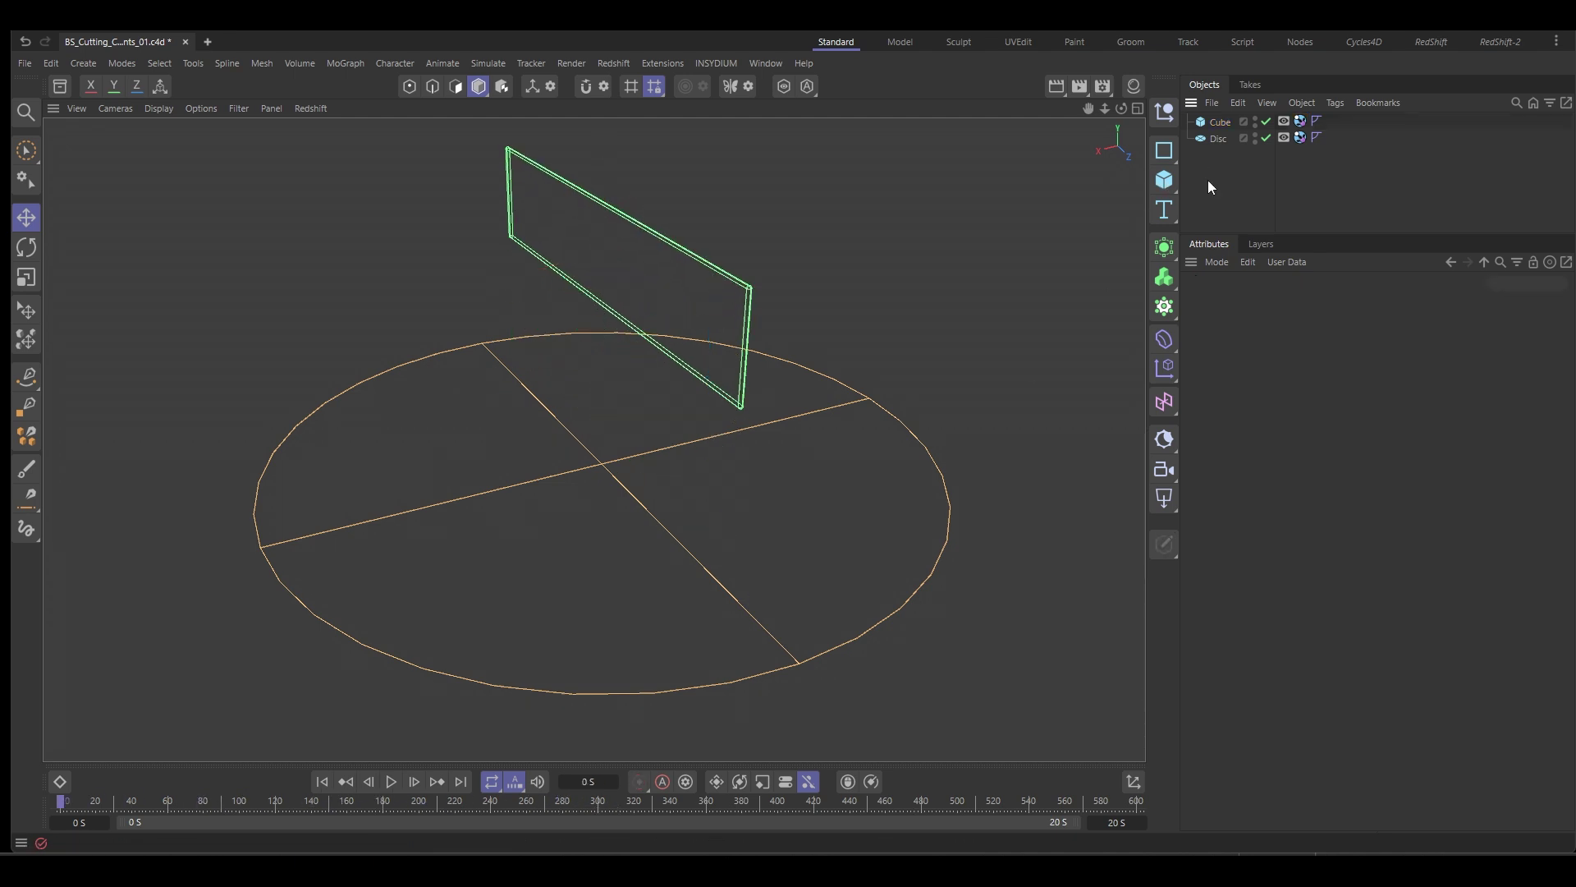
left_click(726, 63)
mouse_move(727, 115)
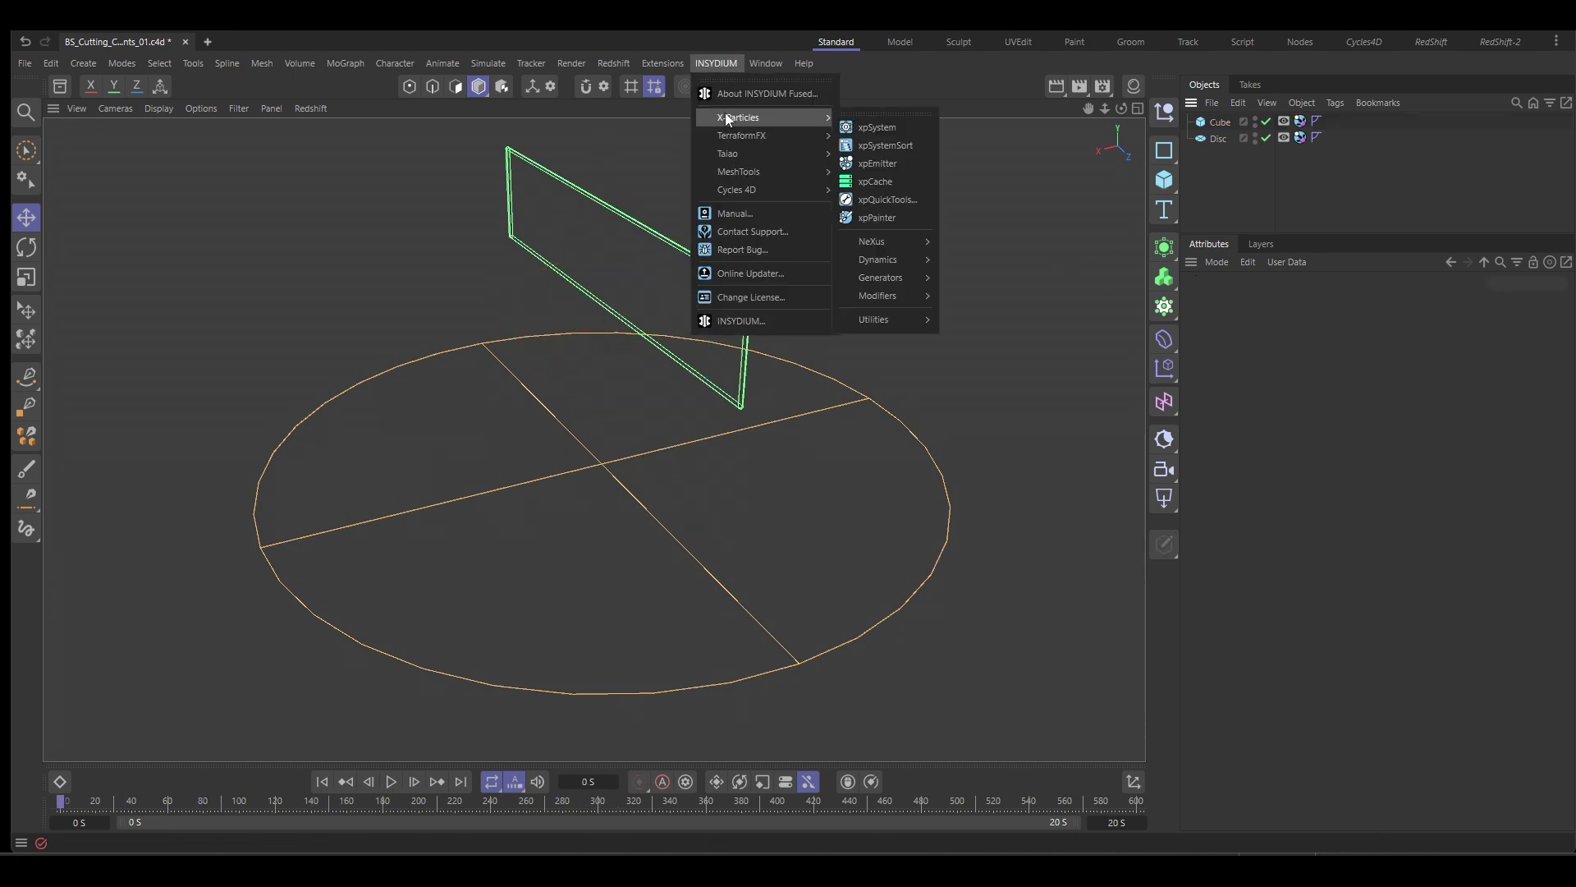
left_click(878, 164)
Set the emitter shape to Sphere and raise it above the disc along Y
left_click(1314, 304)
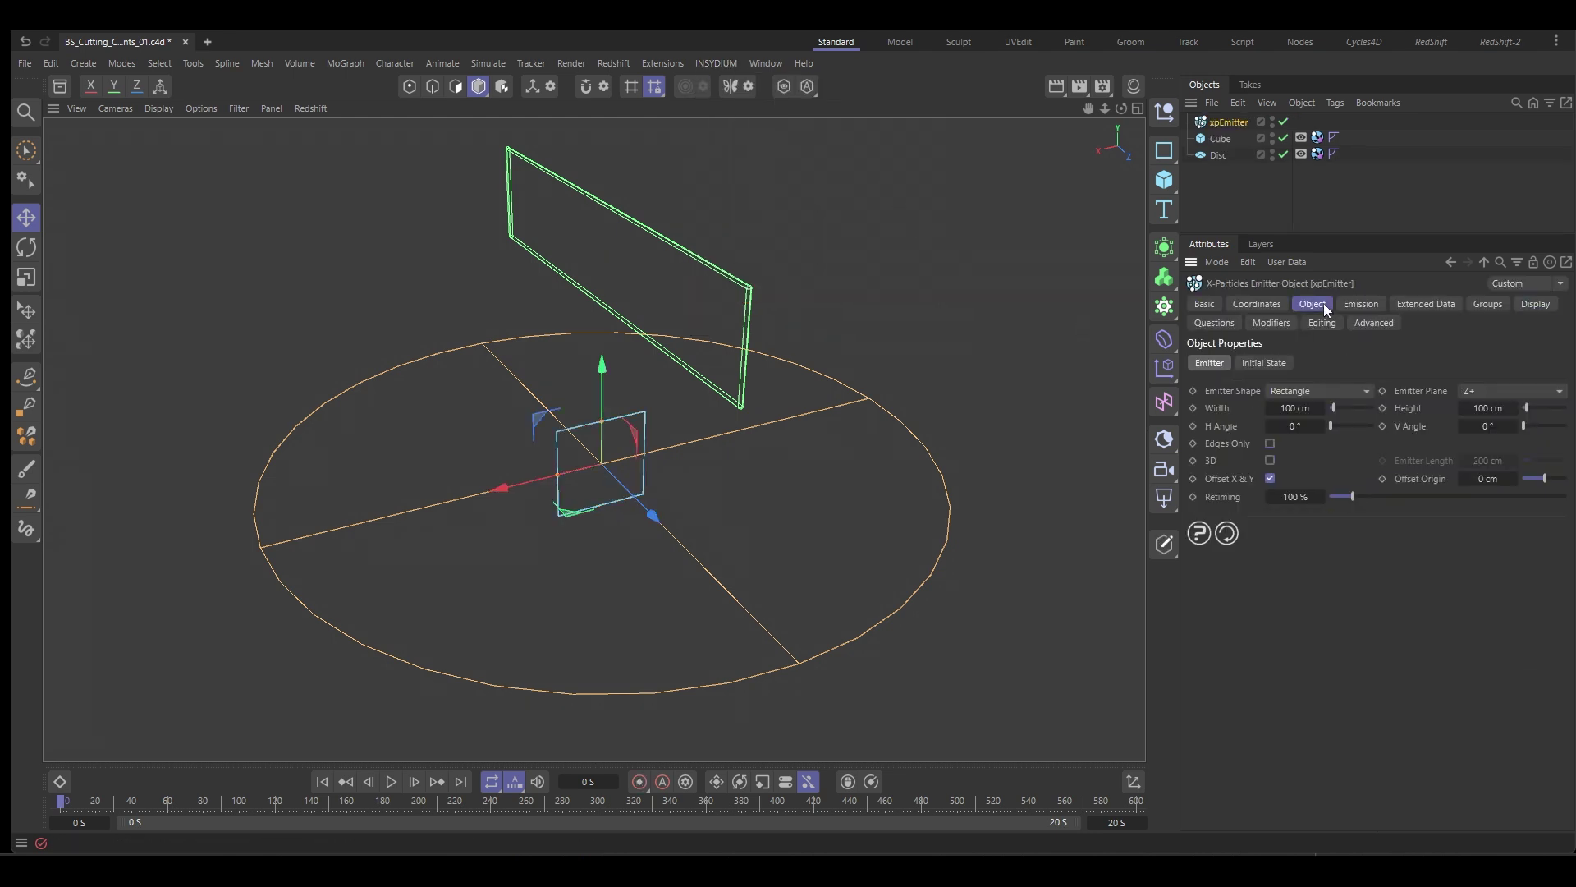
left_click(1305, 391)
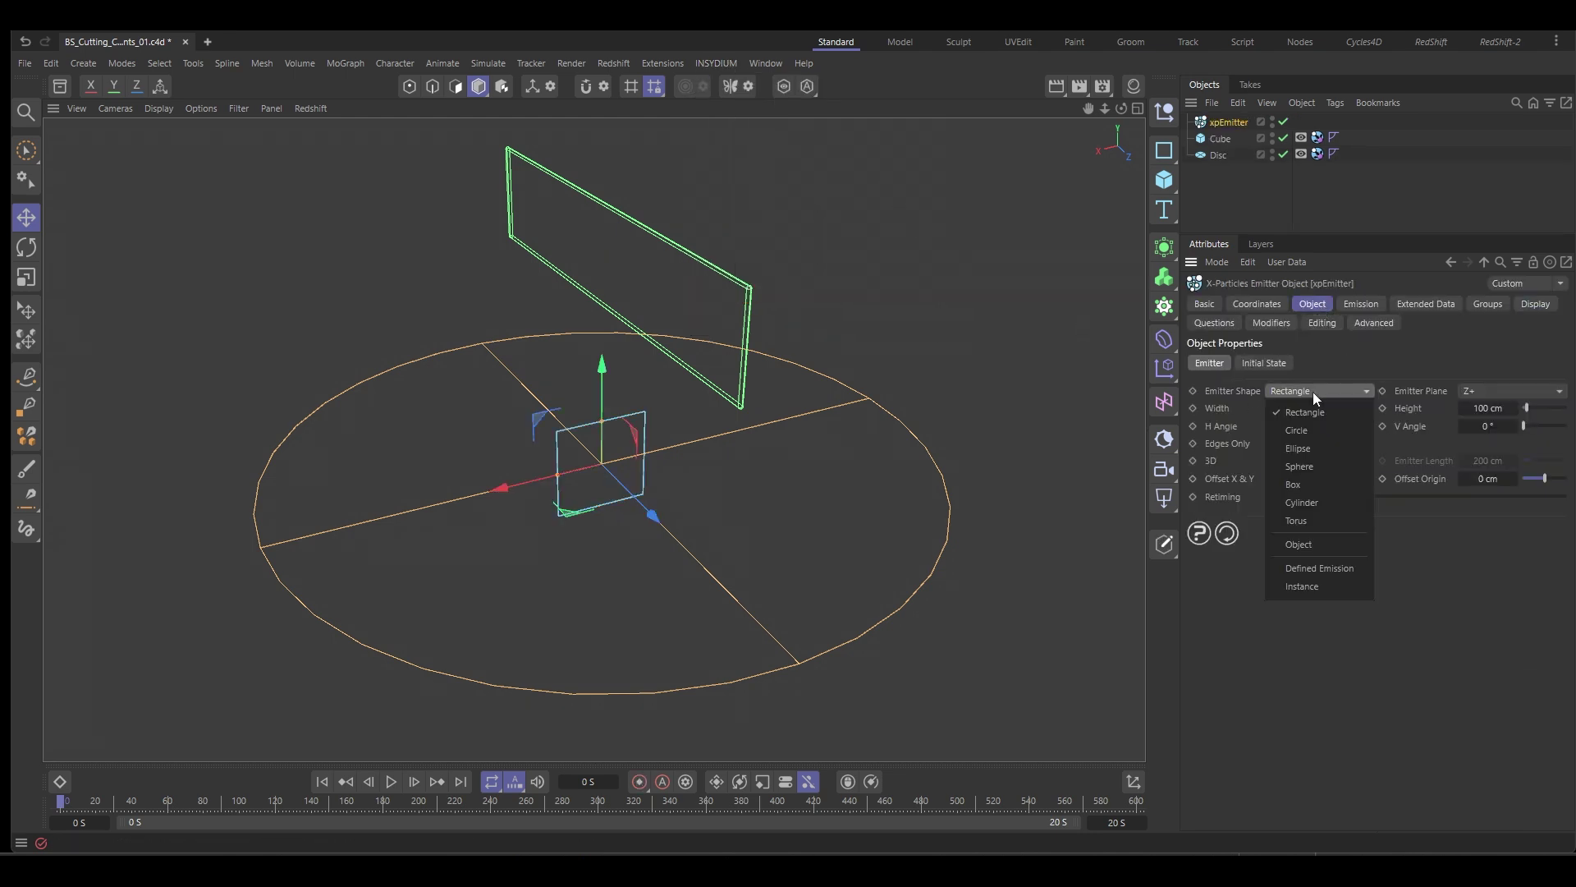
left_click(1322, 467)
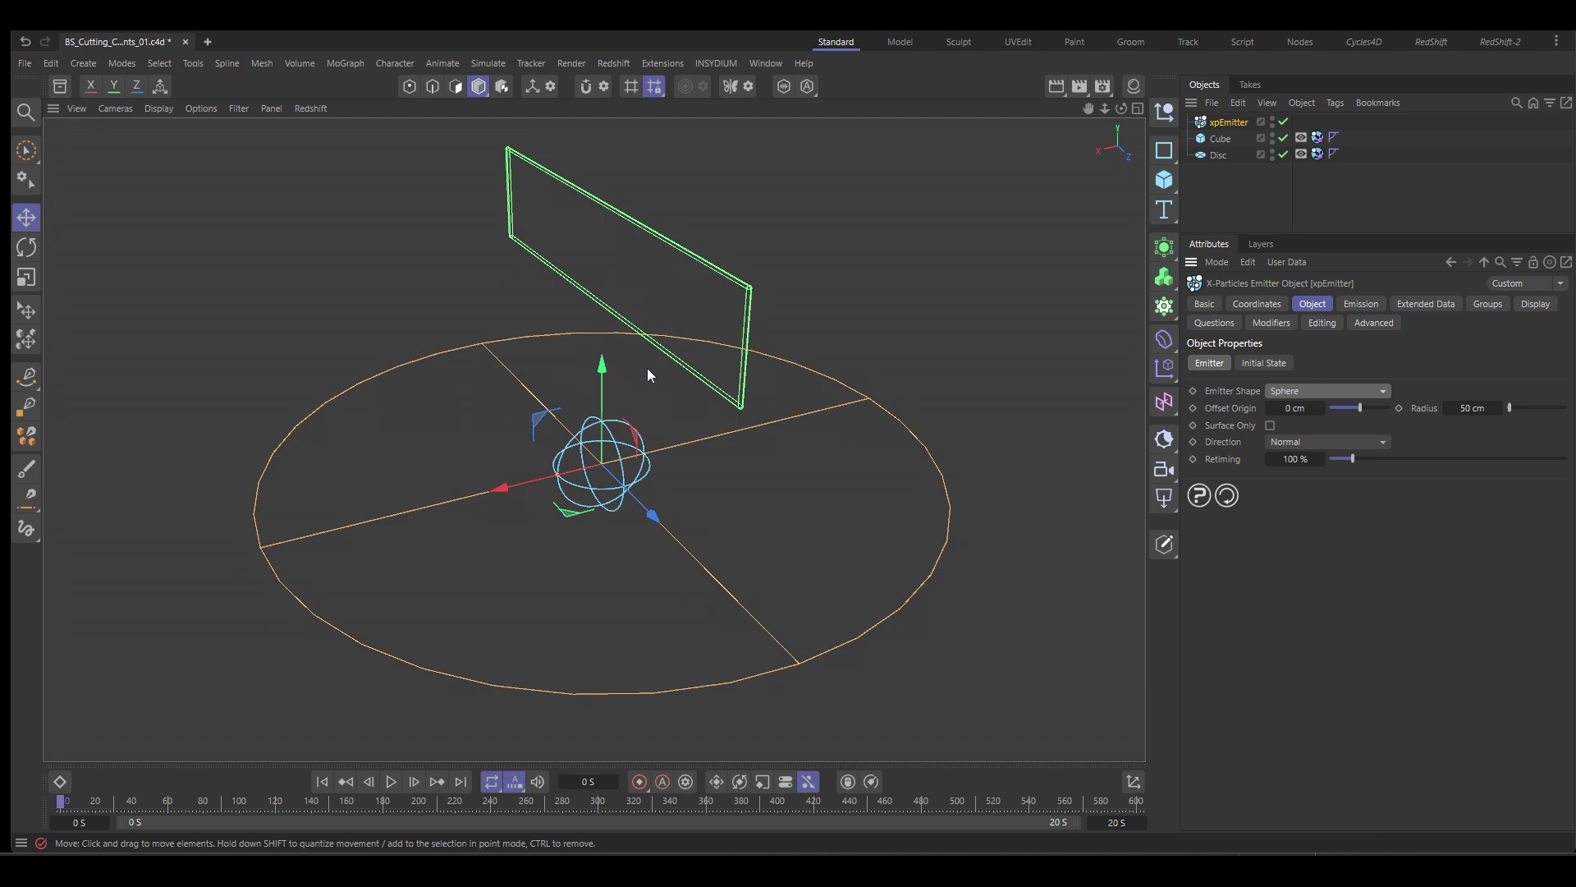
left_click_drag(607, 378, 607, 306)
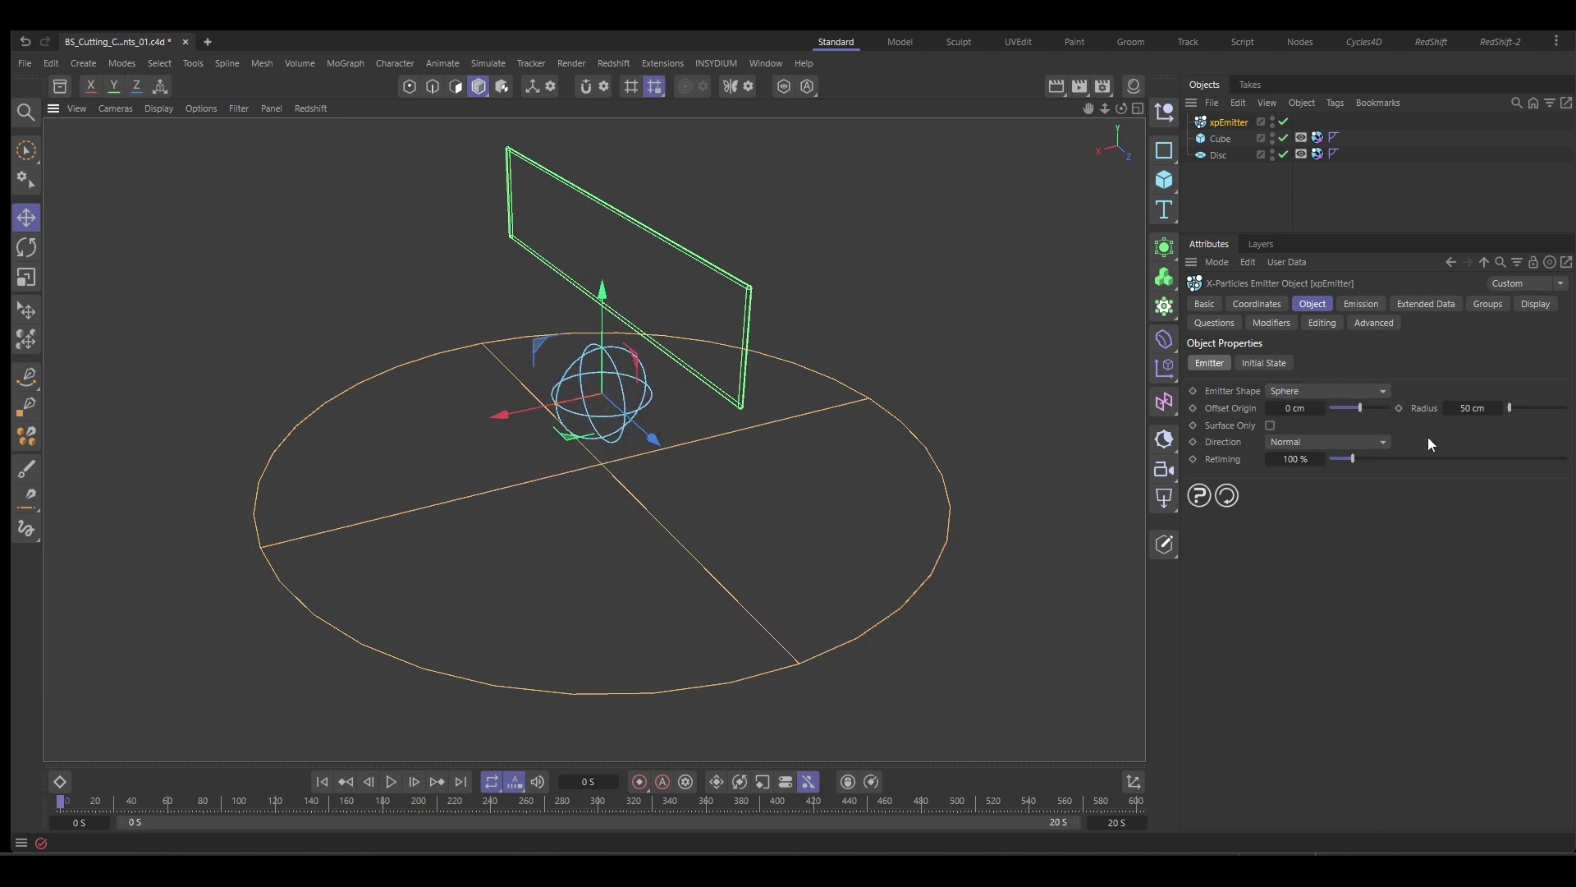
Set the emitter's Emission to Shot, Mode to Simulate and Shot Type to Regular
left_click(1360, 303)
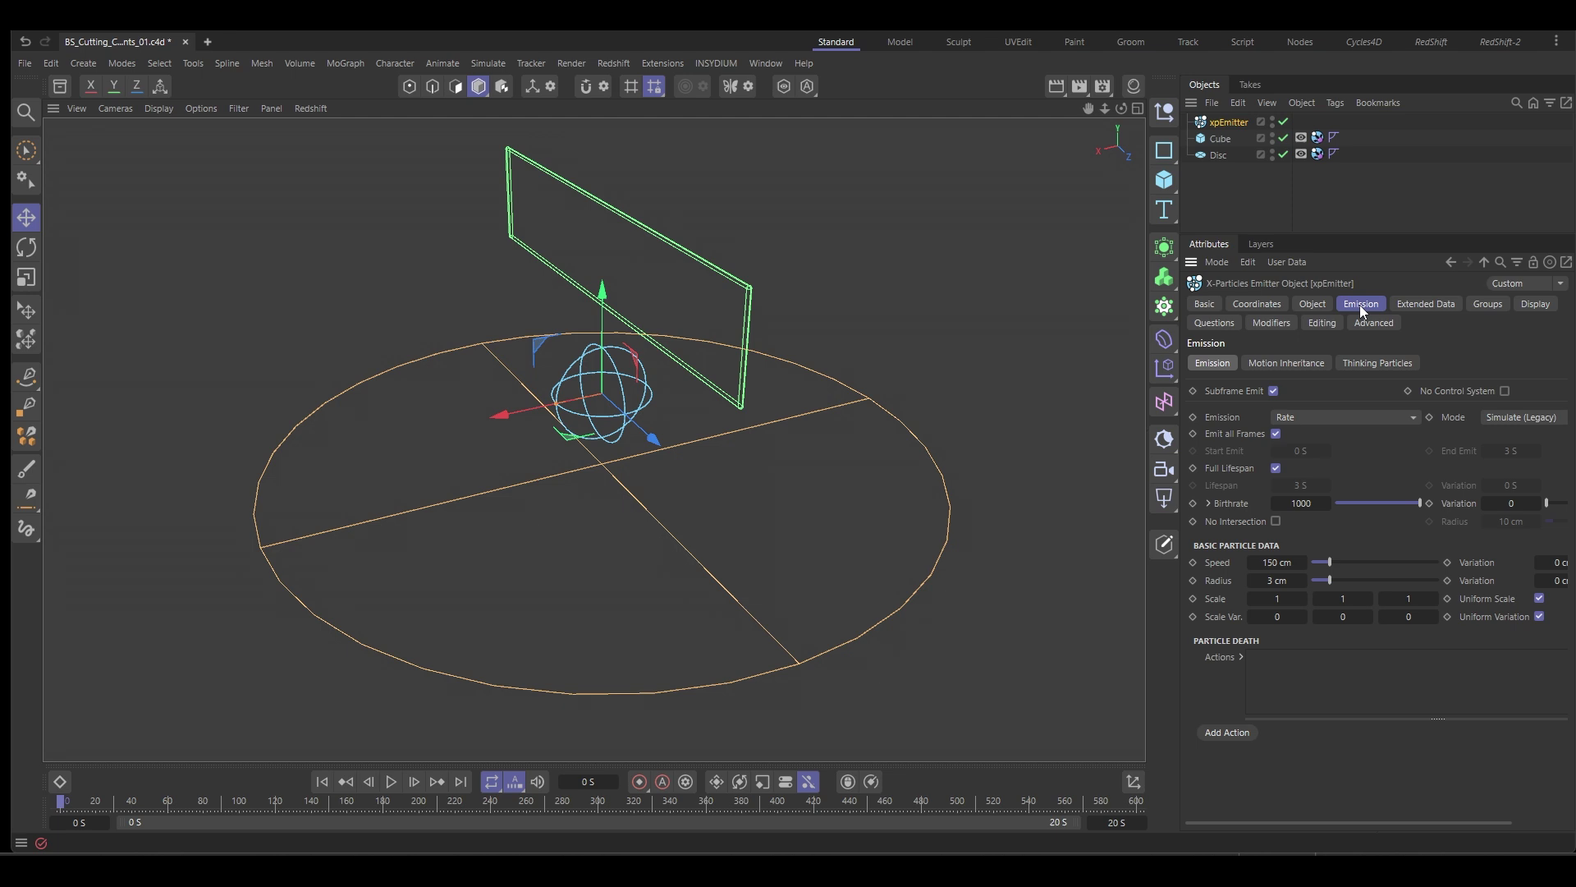
left_click(1327, 417)
left_click(1318, 476)
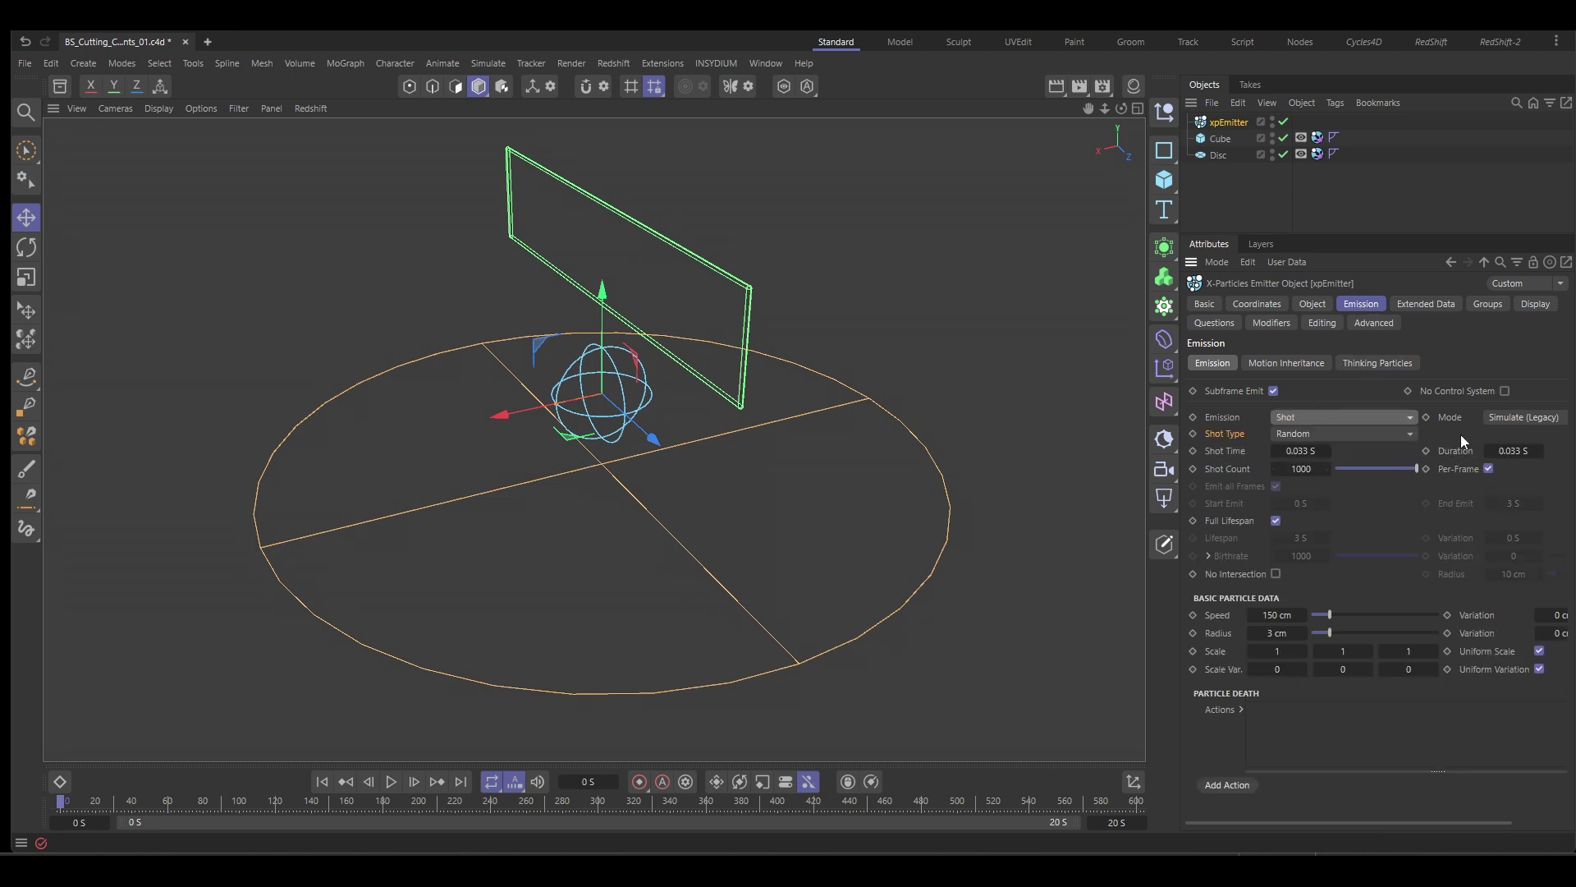
left_click(1519, 417)
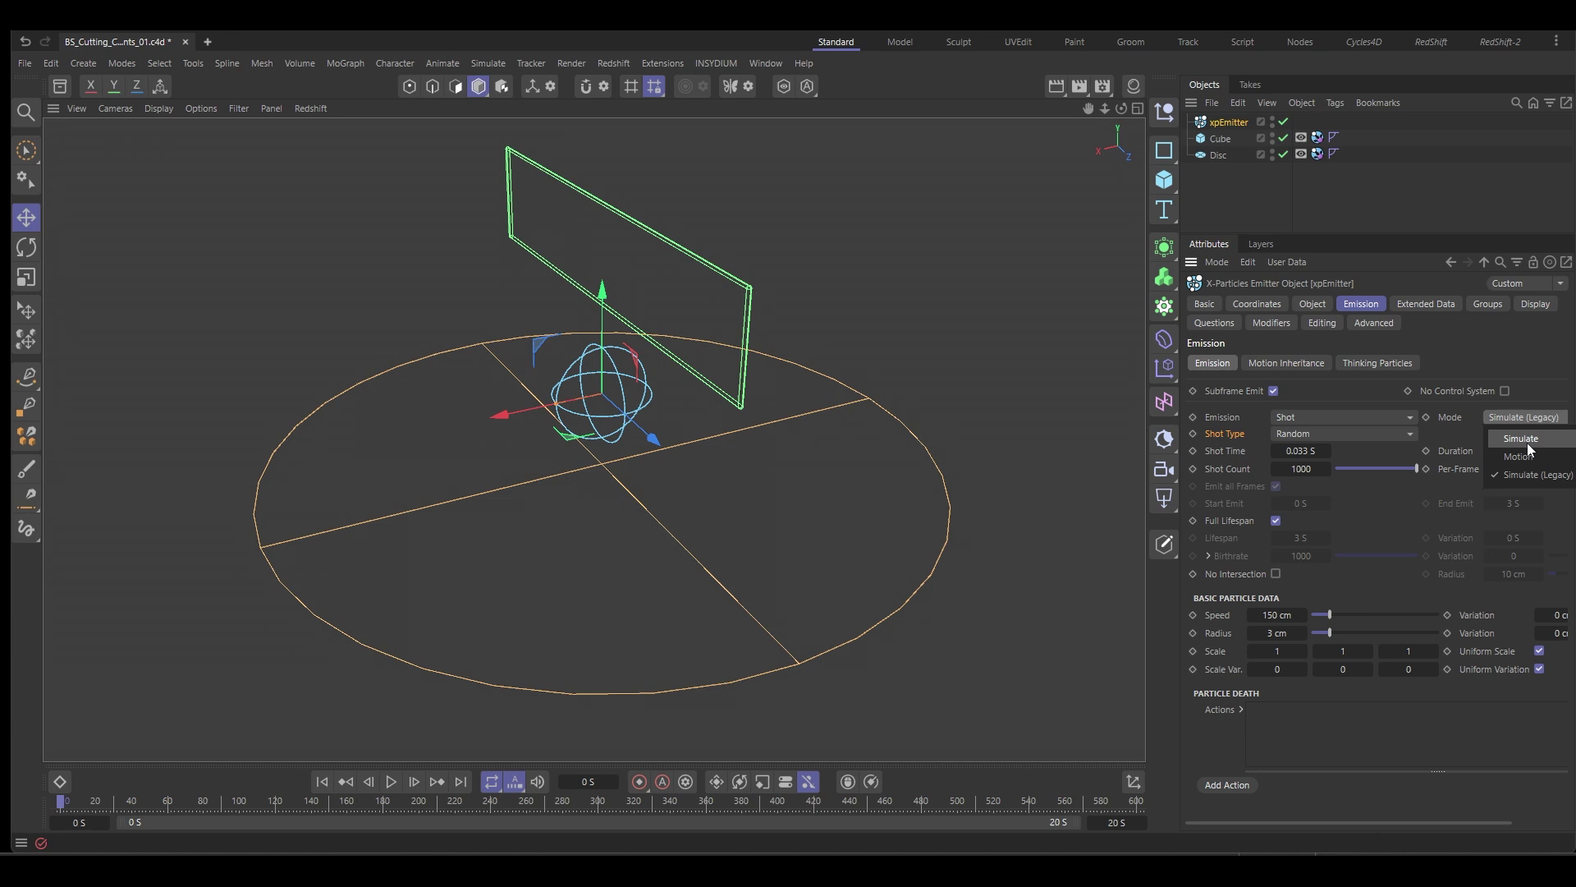
left_click(1524, 440)
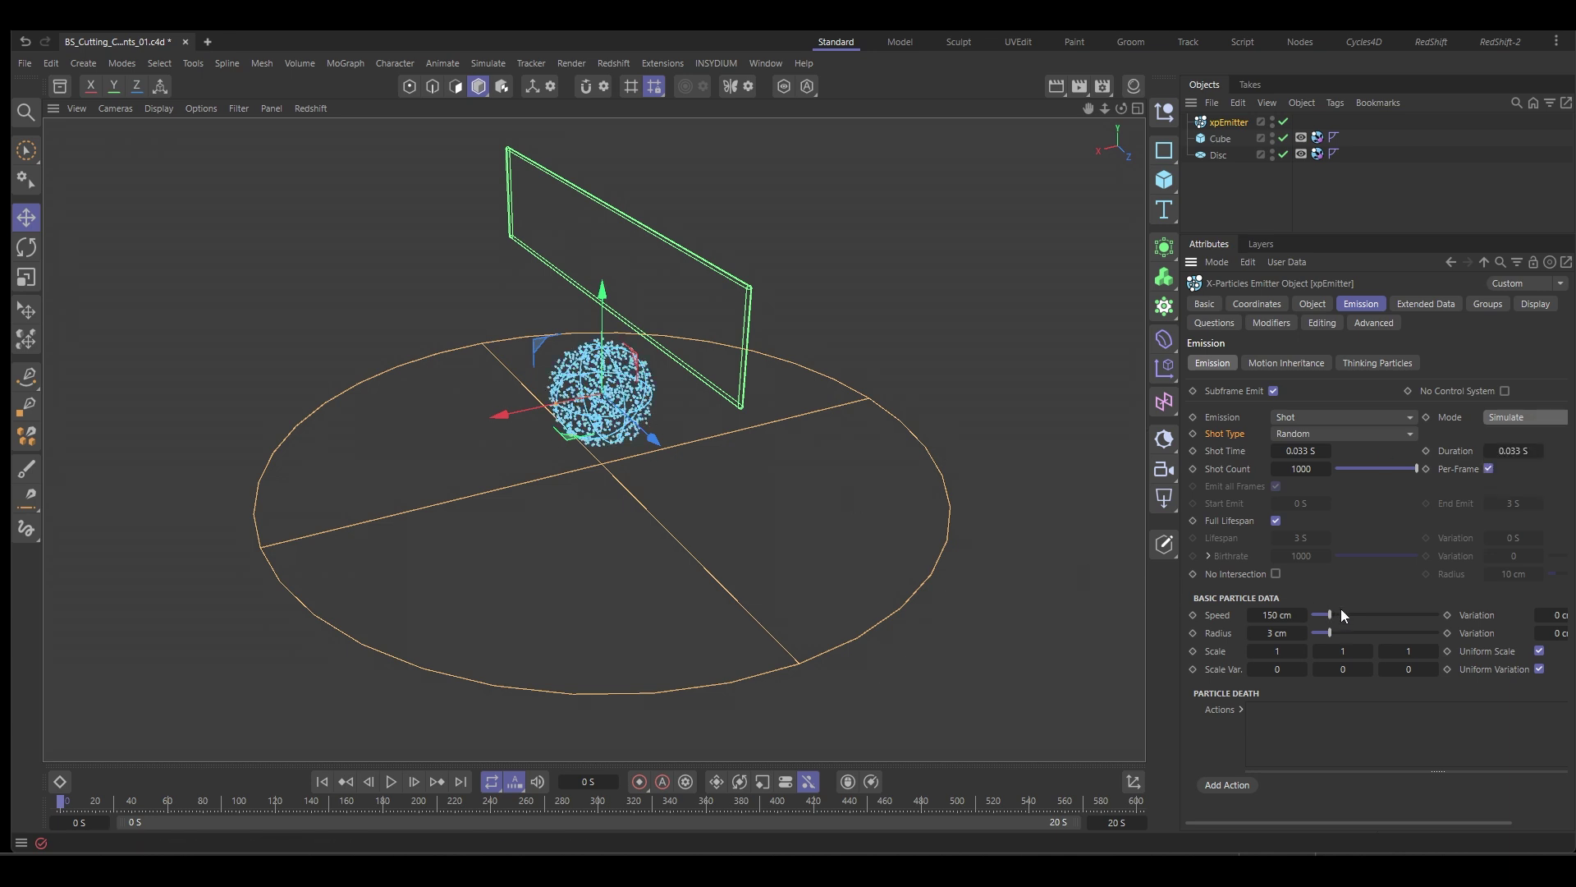
left_click(1333, 432)
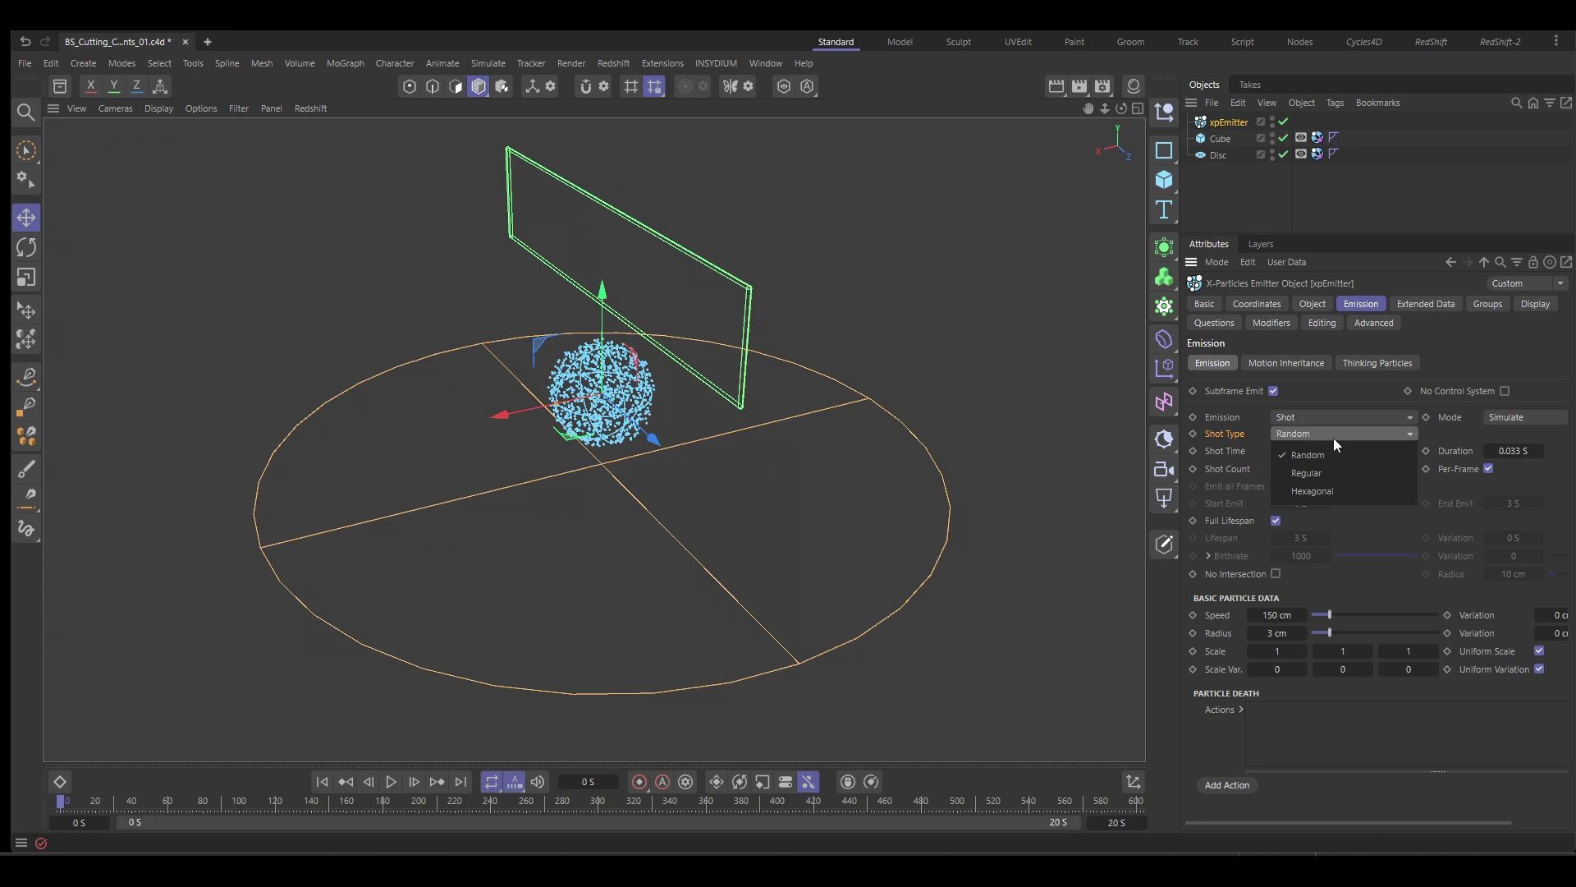
left_click(1333, 469)
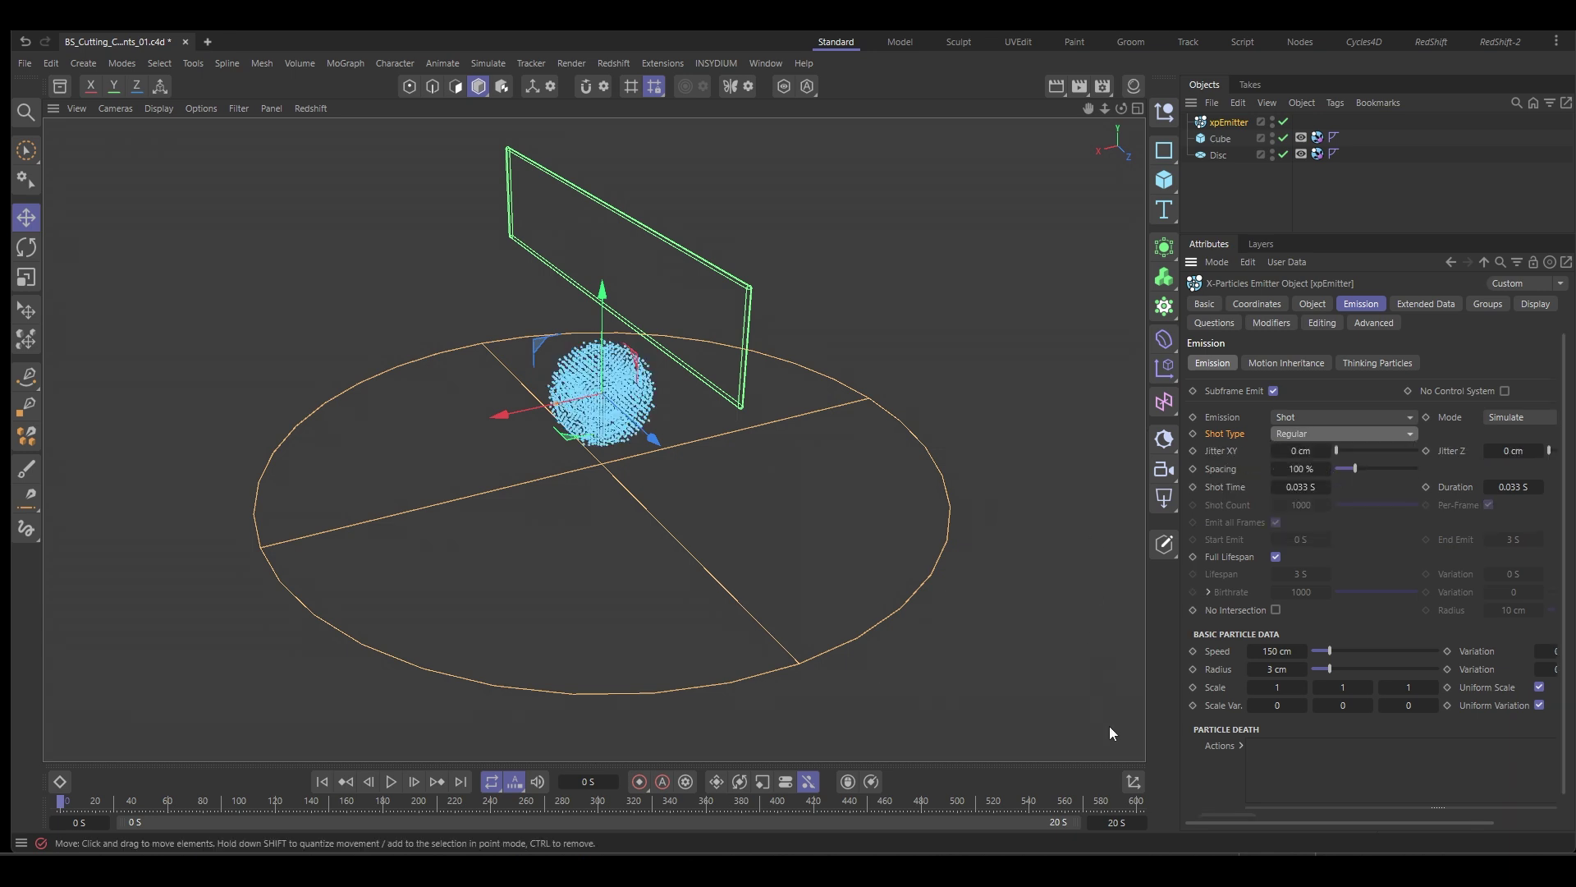
Set particle Speed to 0 cm and Radius to 6 cm
left_click_drag(1332, 651, 1283, 649)
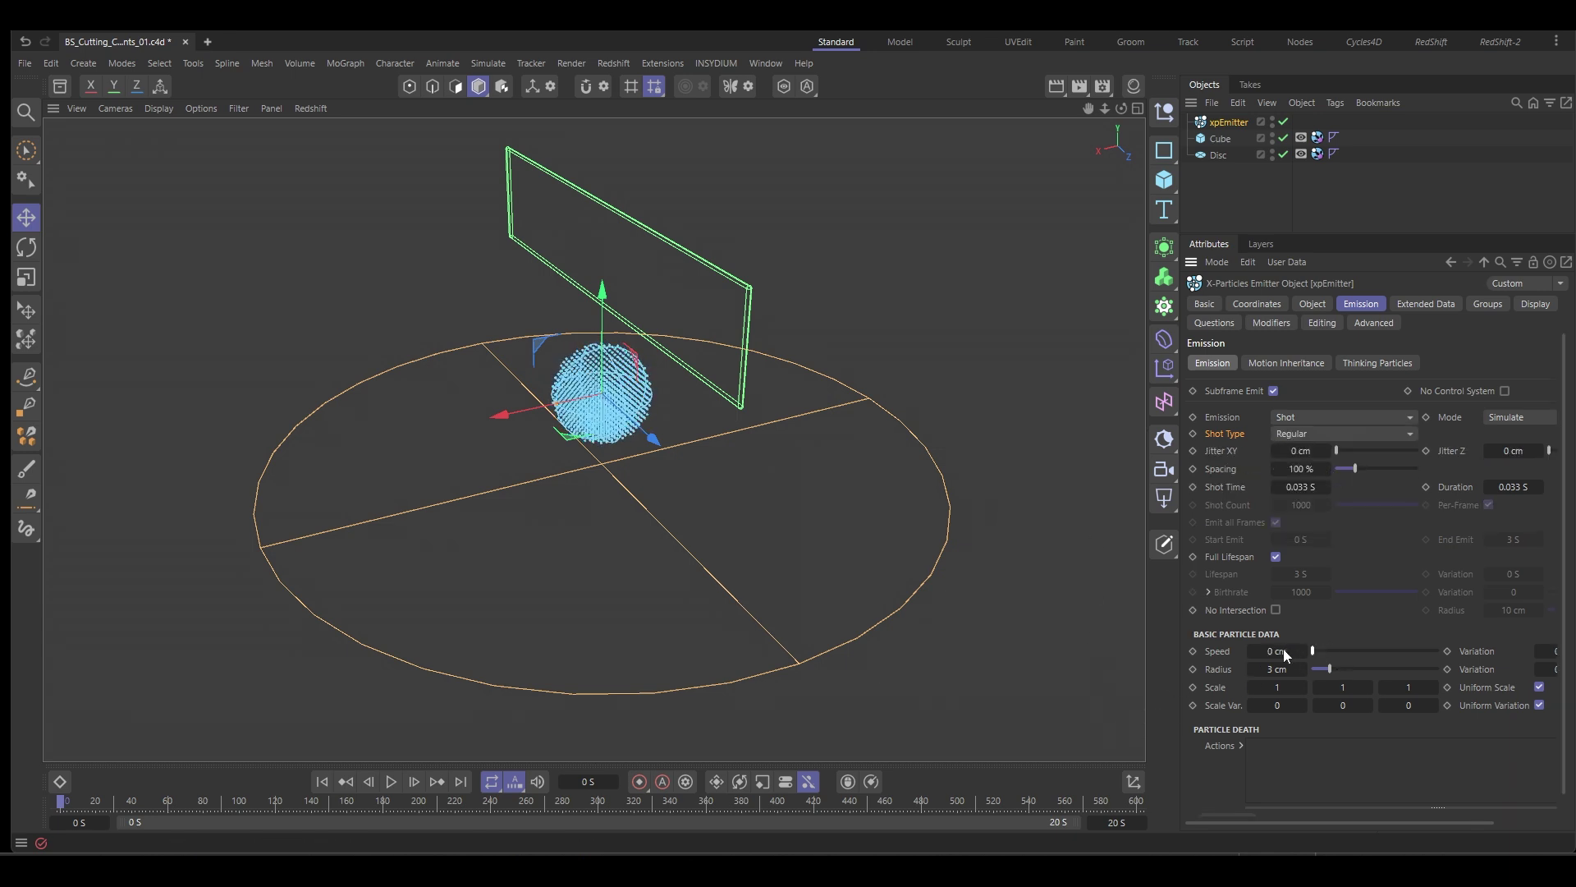
left_click_drag(535, 437, 784, 595, "alt")
left_click(1273, 669)
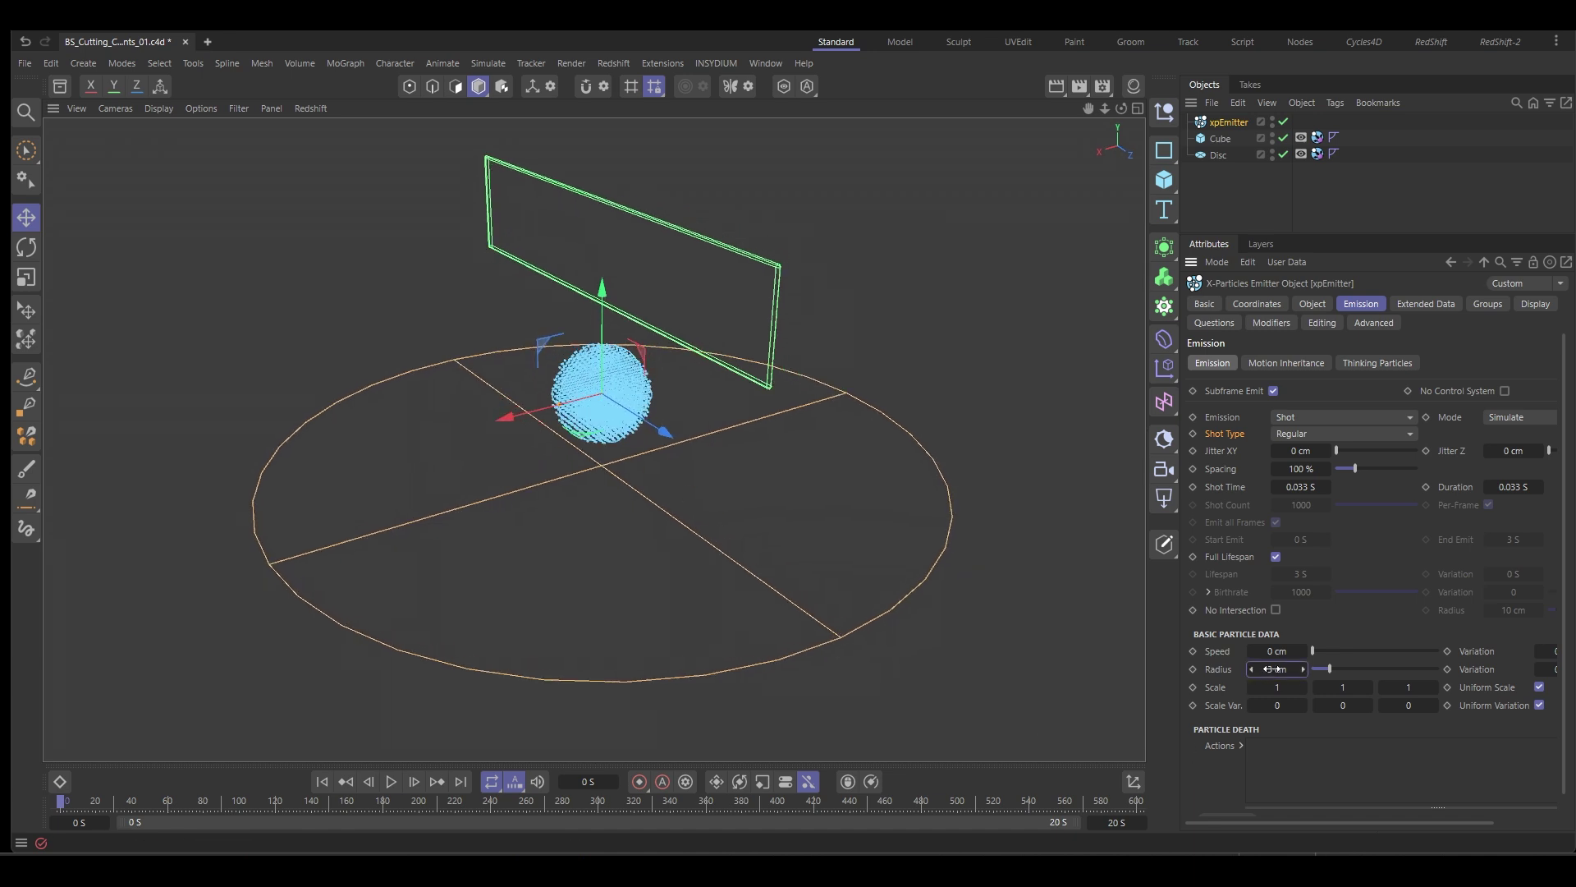
type("6")
key("Return")
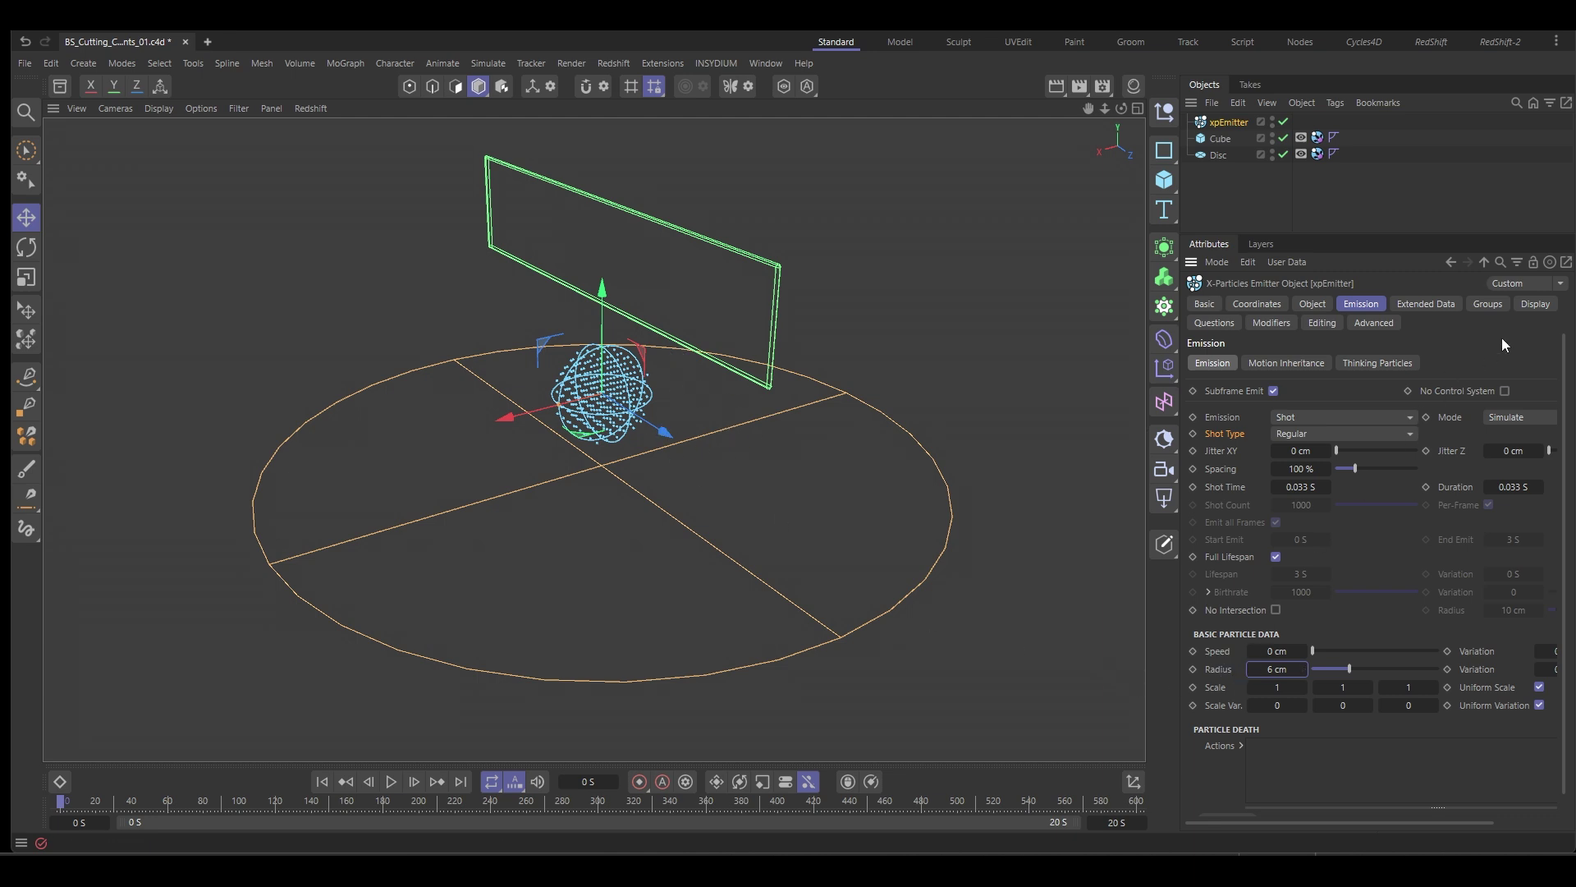
Set the emitter's Editor Display to Spheres and enable Display Constraints
left_click(1535, 305)
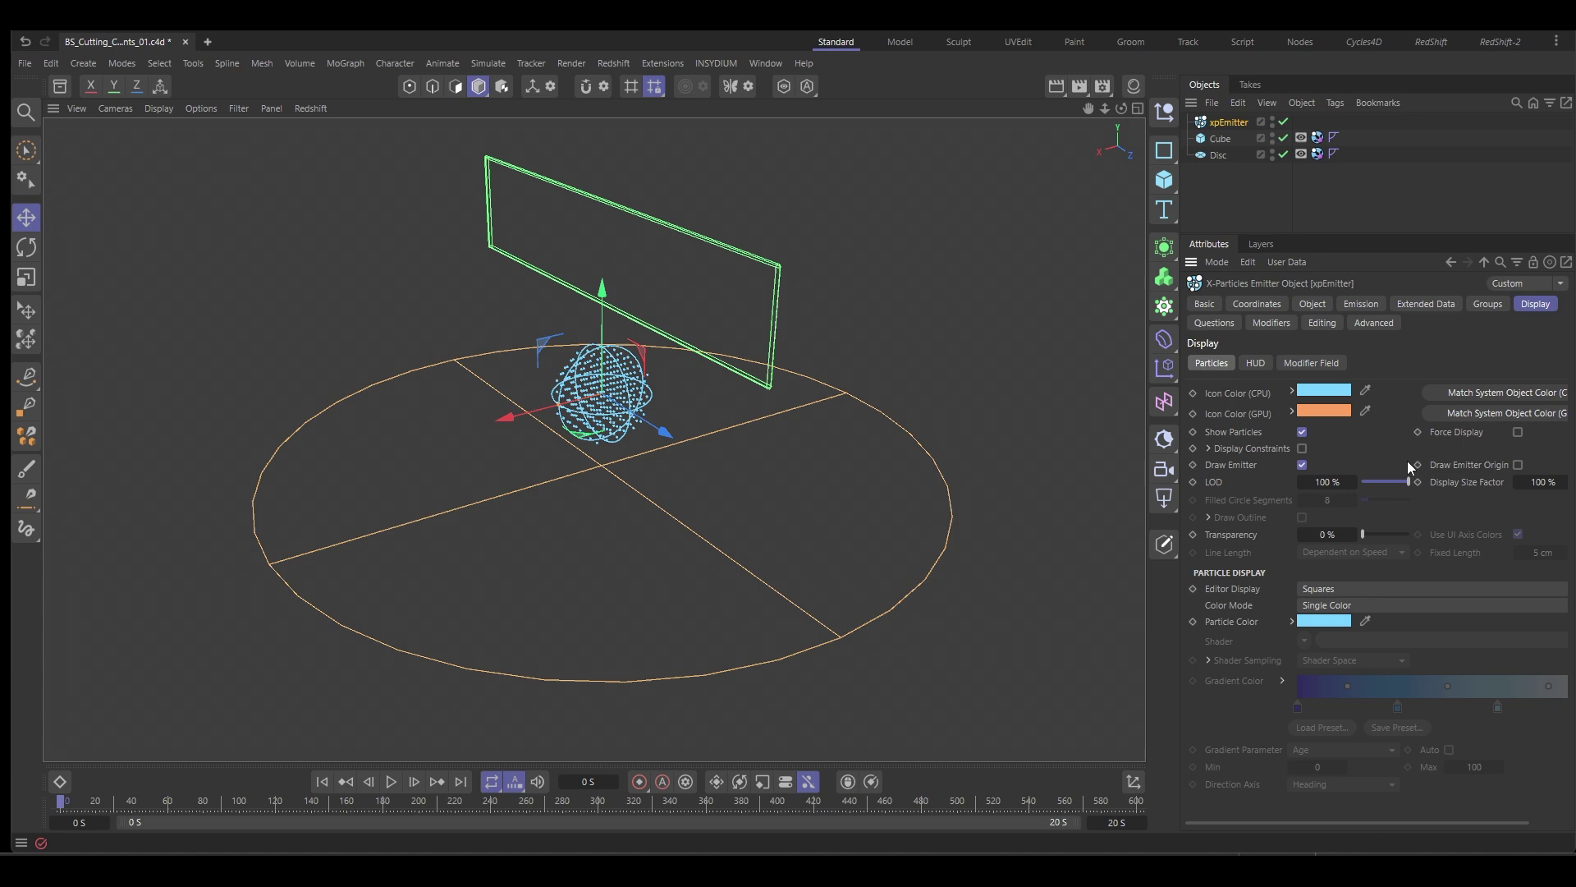
left_click(1358, 588)
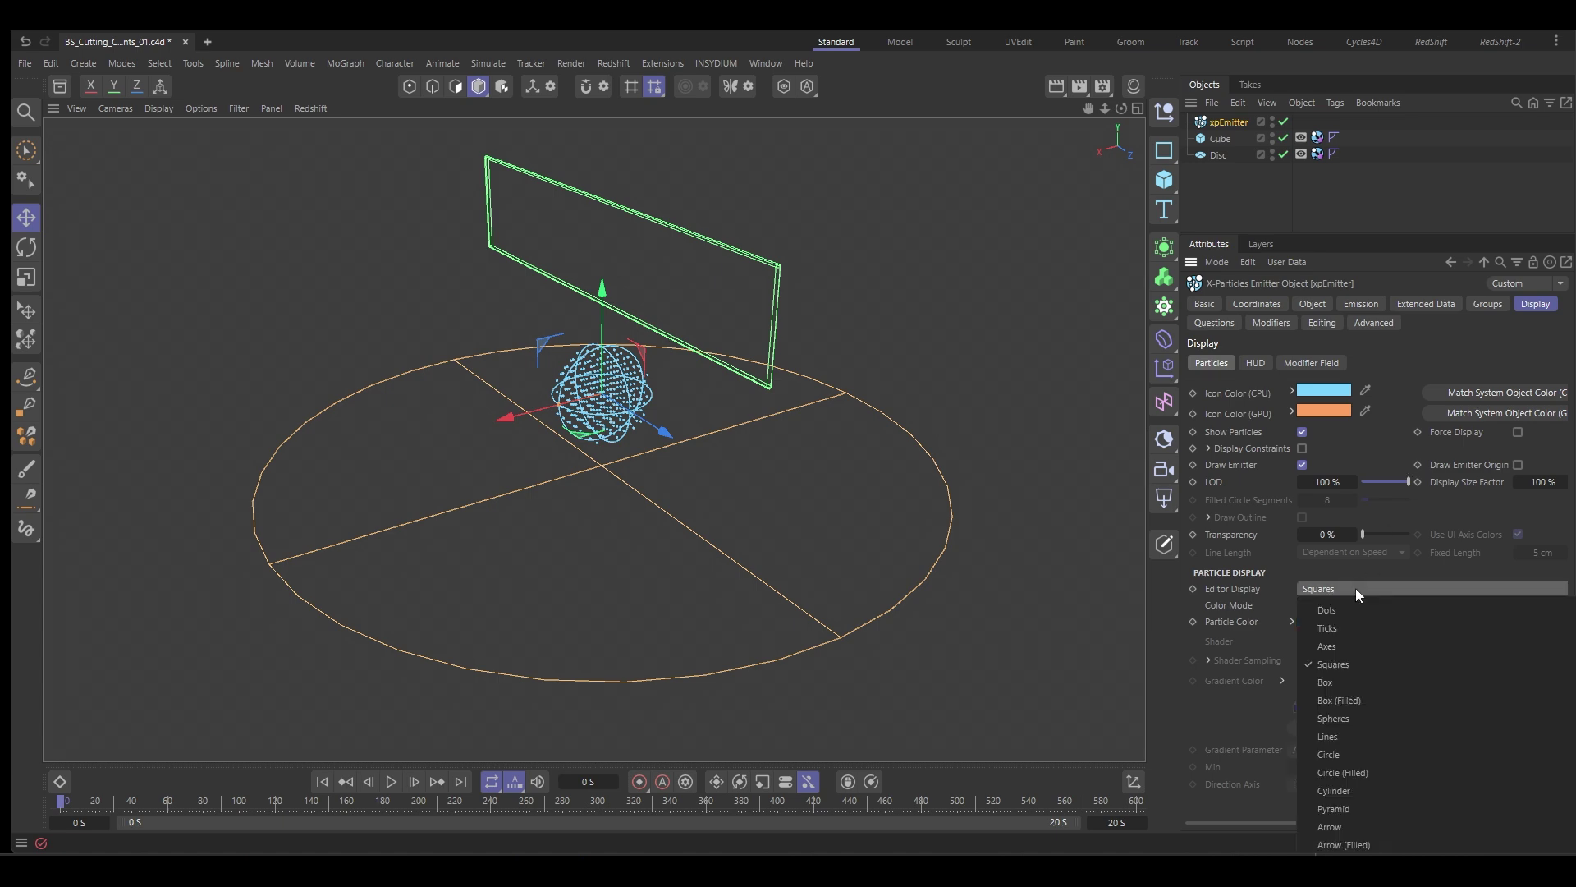
left_click(1360, 715)
scroll(821, 591, "up", 5)
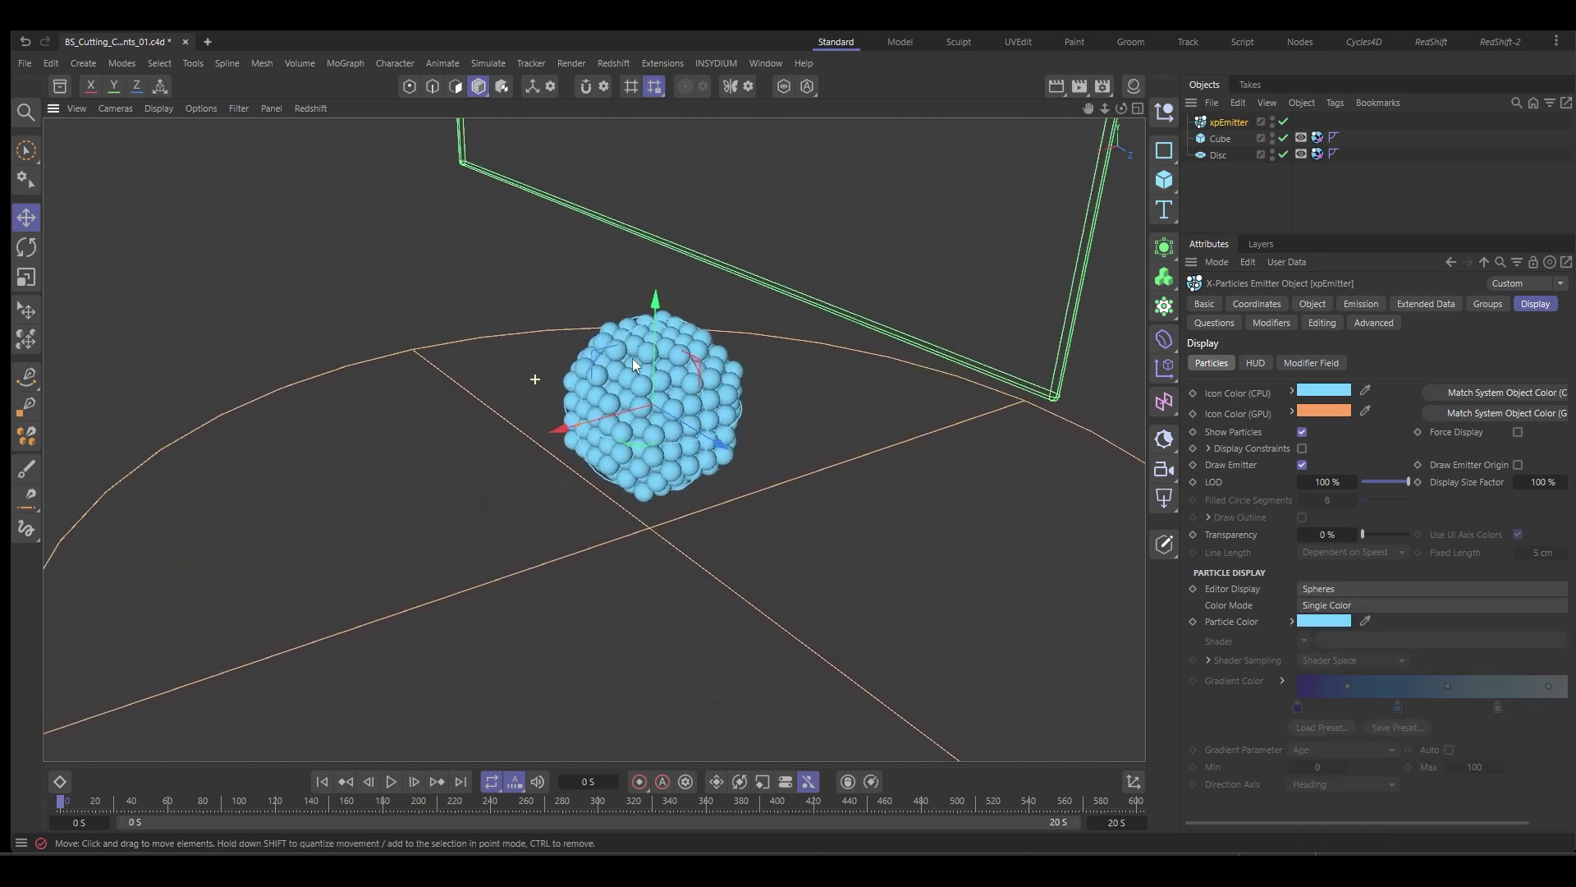
left_click_drag(845, 491, 657, 410, "alt")
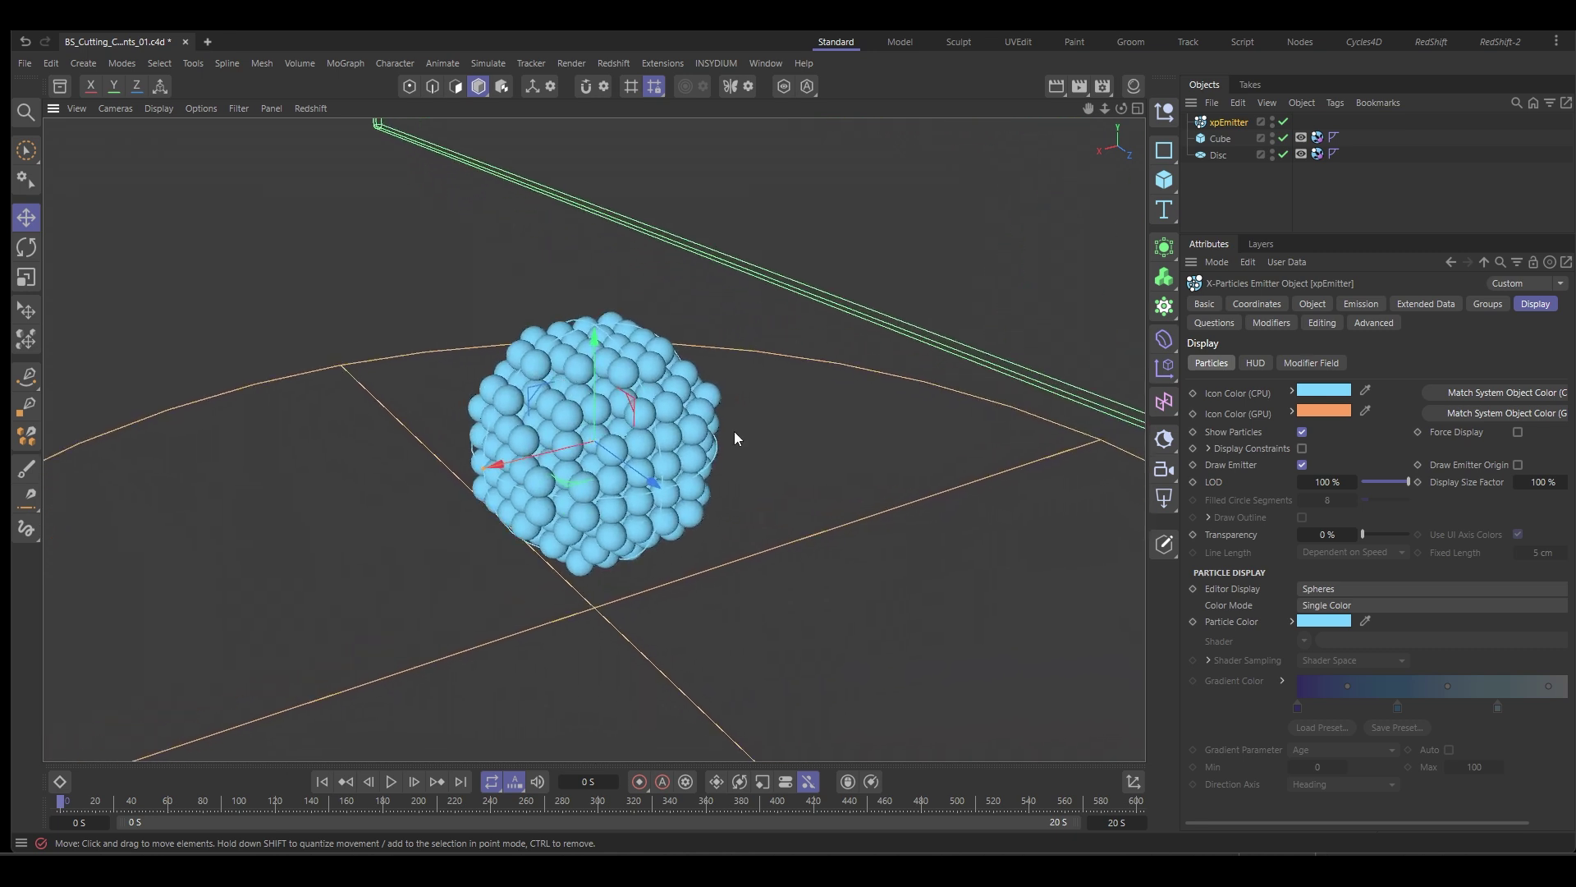
left_click(1302, 449)
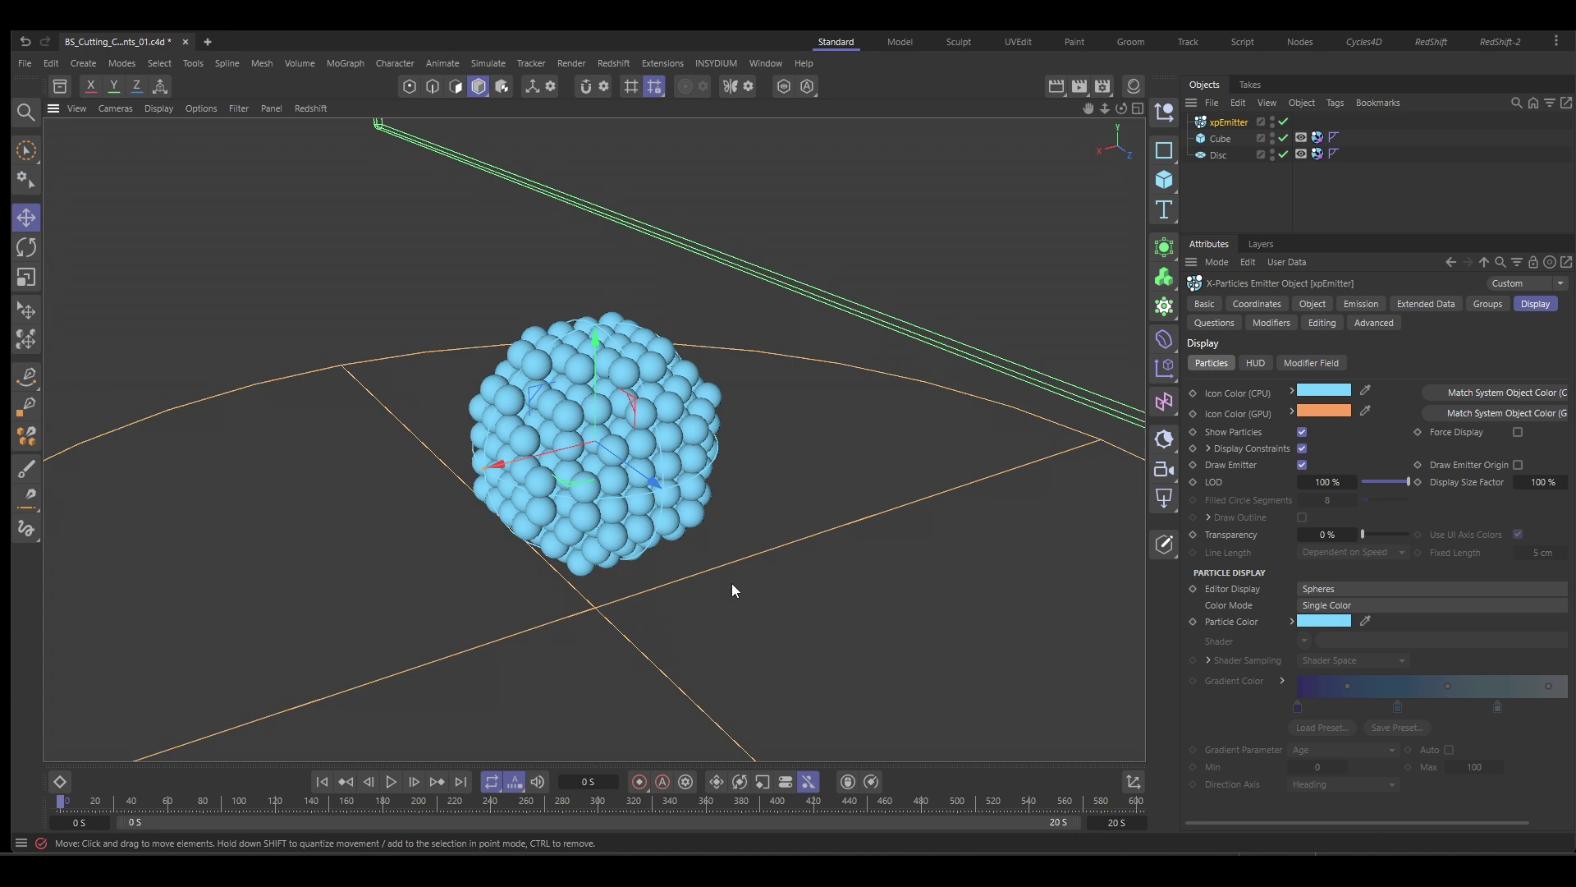
Add an nxConstraints object and give it a Connection Birth constraint
left_click(714, 63)
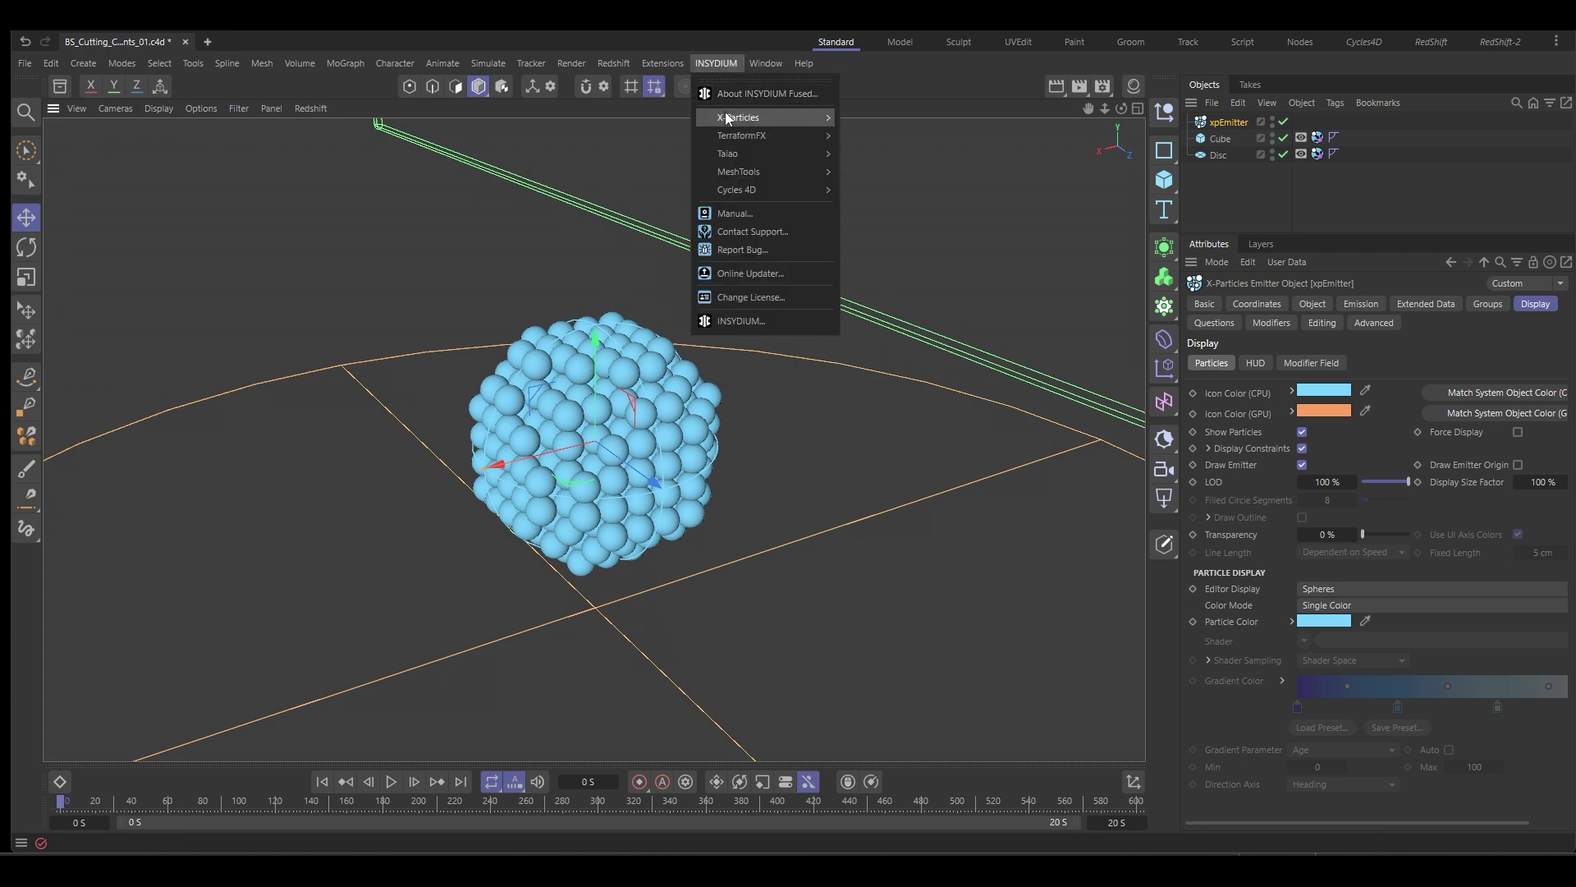
mouse_move(726, 115)
mouse_move(871, 239)
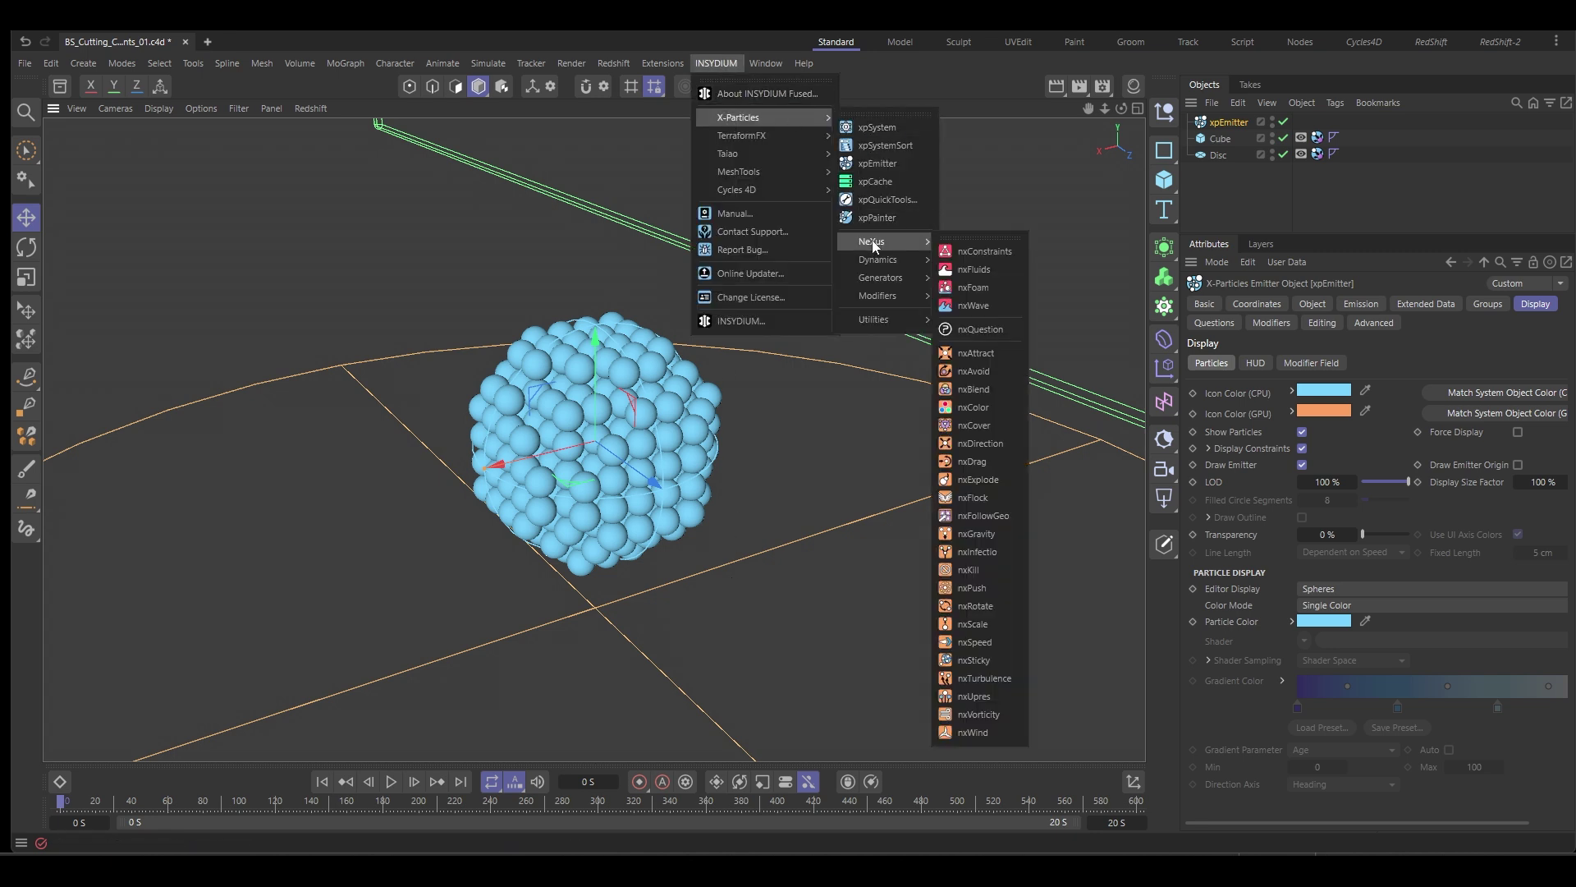
left_click(986, 253)
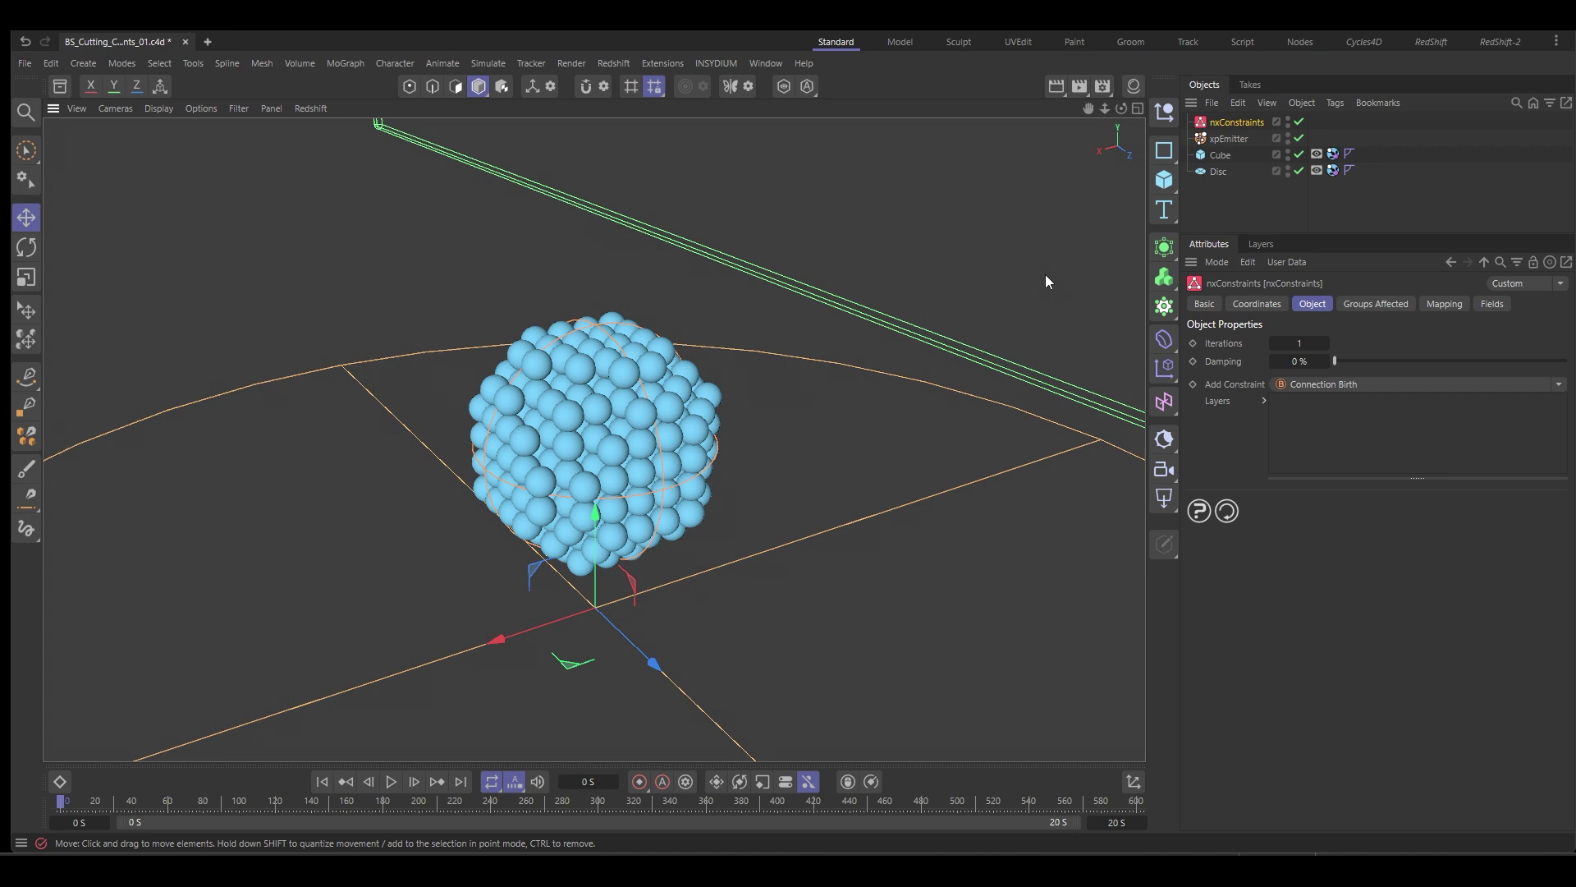
left_click(1341, 383)
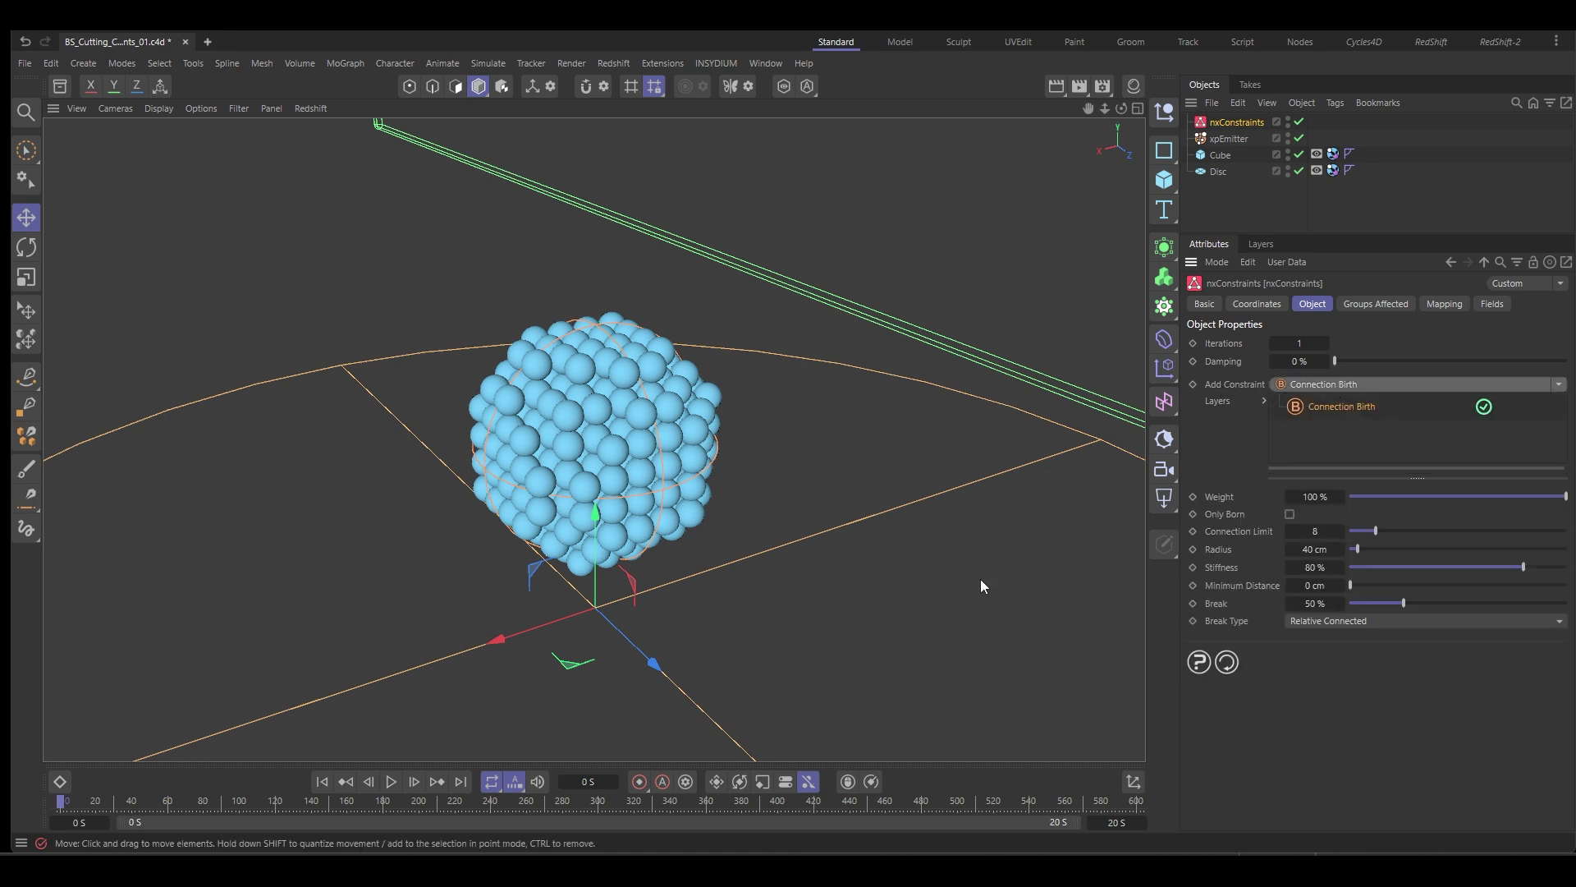
Step one frame forward and orbit to view the connection lines between particles
key("g")
scroll(617, 458, "up", 6)
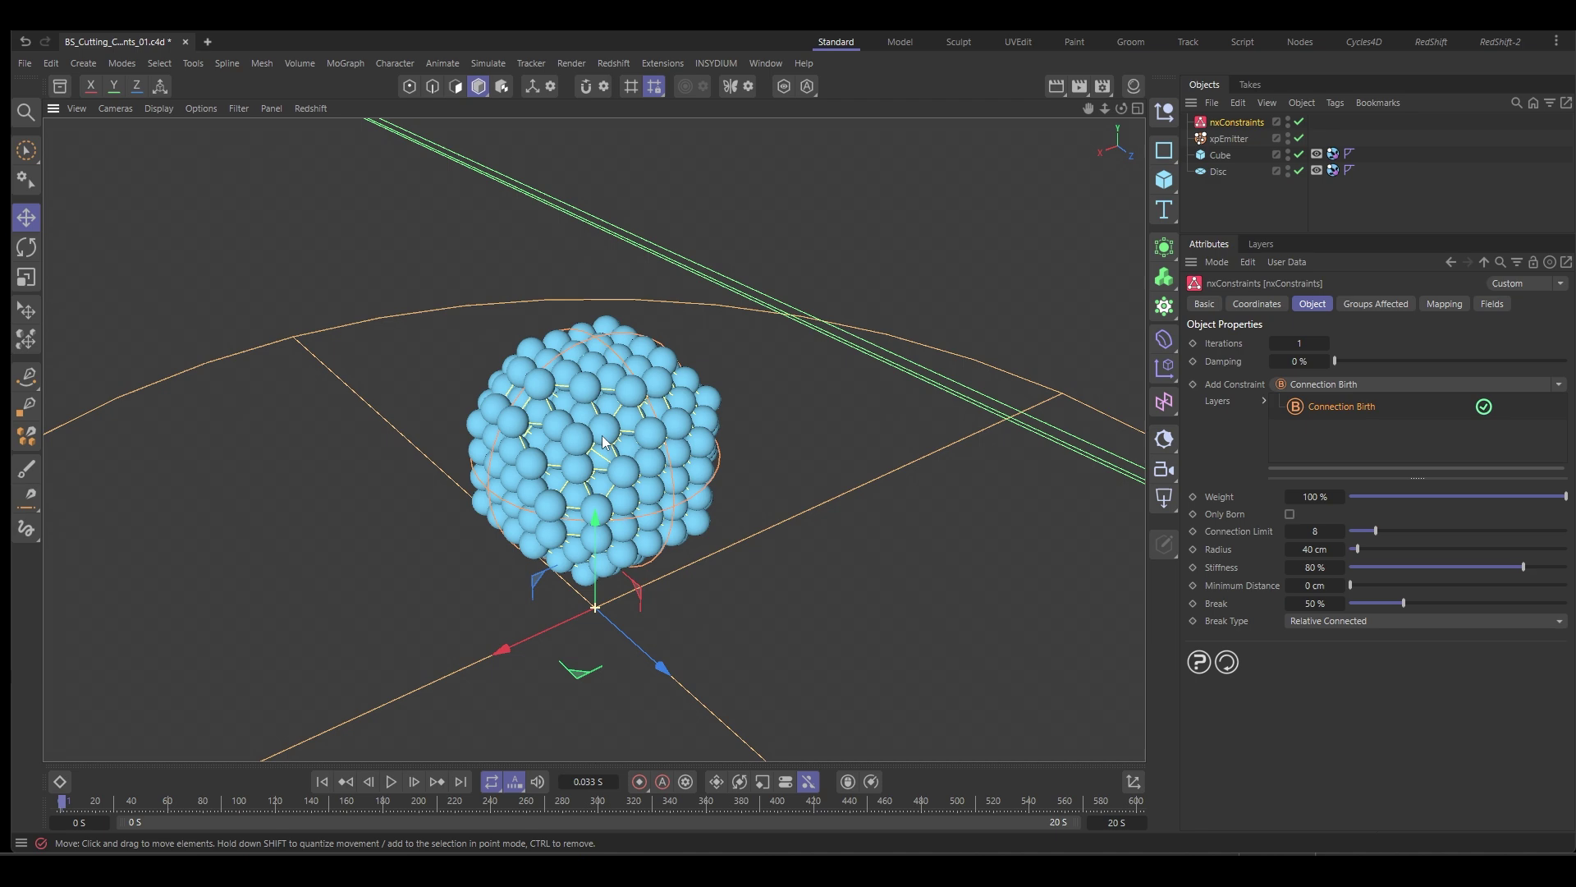
left_click_drag(644, 450, 586, 386, "alt")
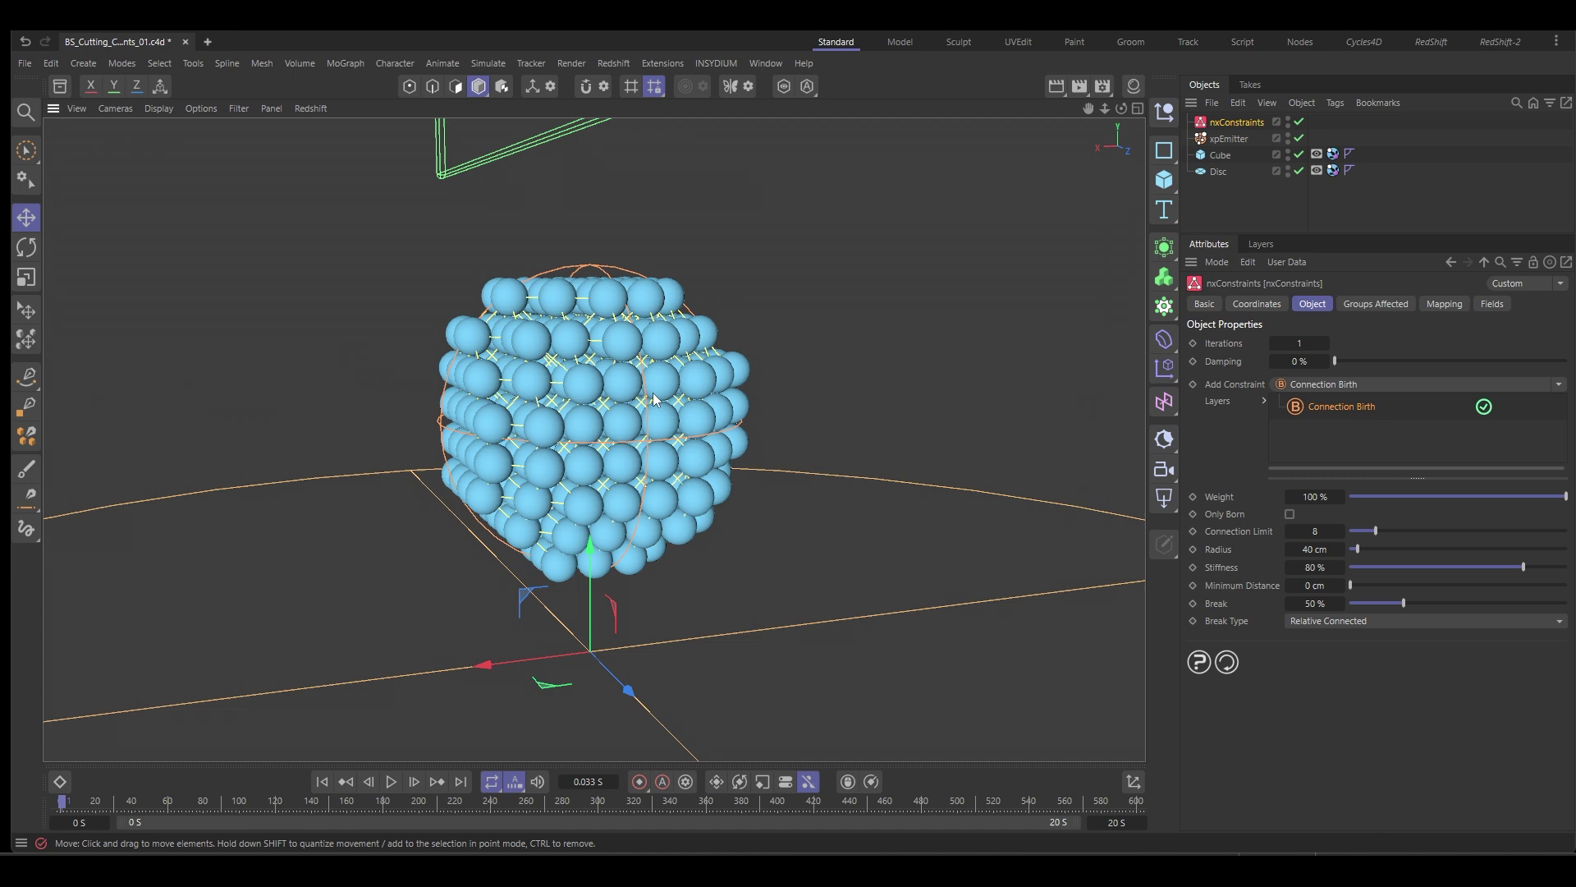
scroll(654, 395, "down", 8)
left_click_drag(678, 443, 708, 480, "alt")
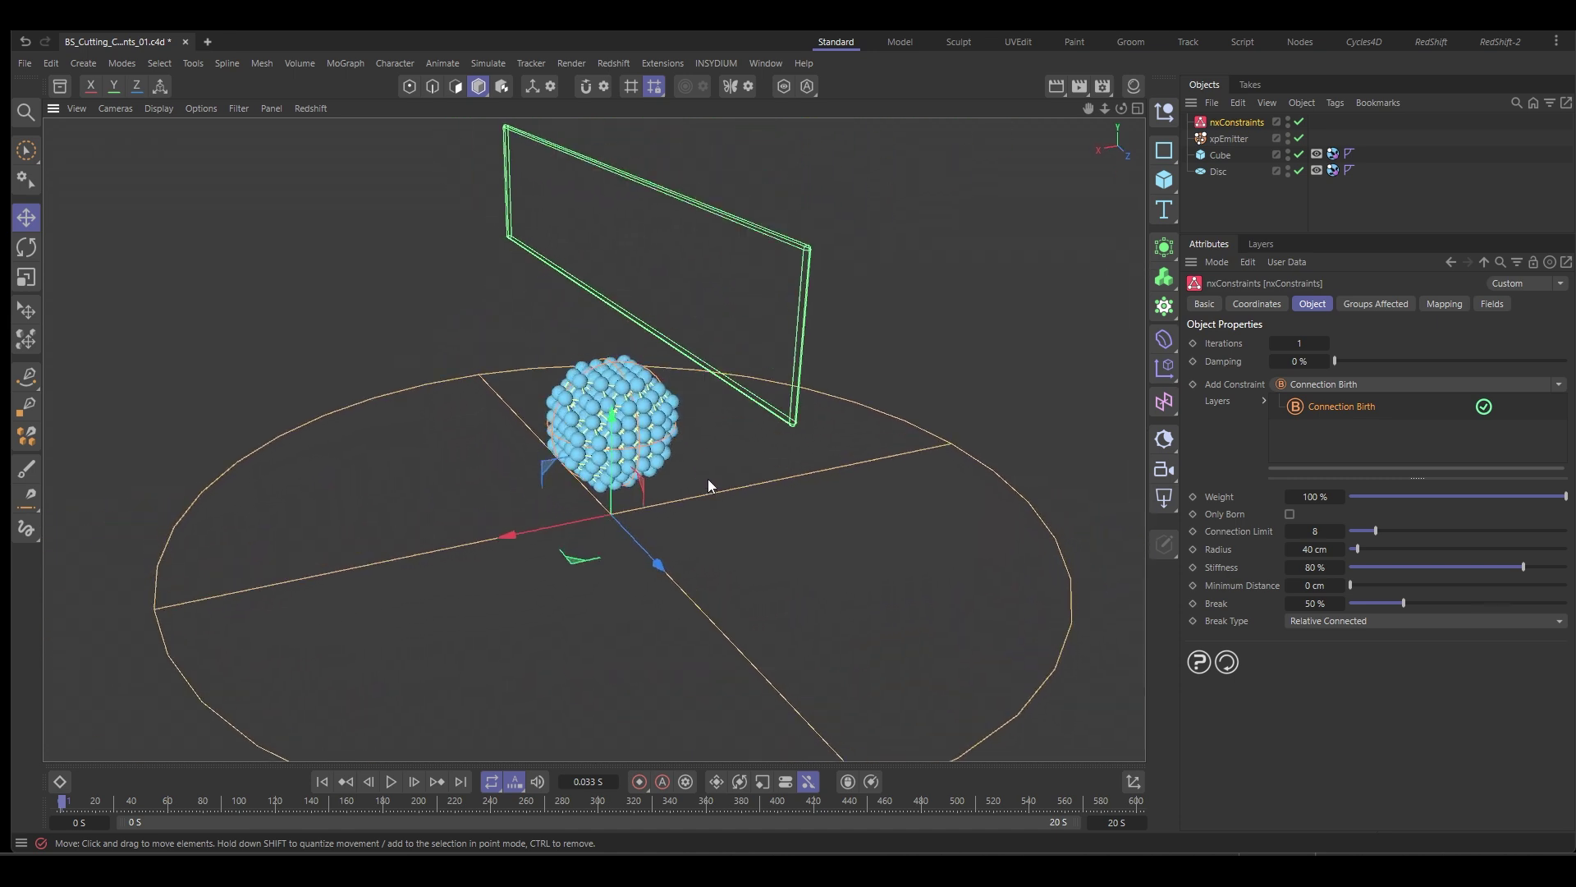
Add an nxGravity modifier and set its Gravity Strength to 150 cm
left_click(713, 64)
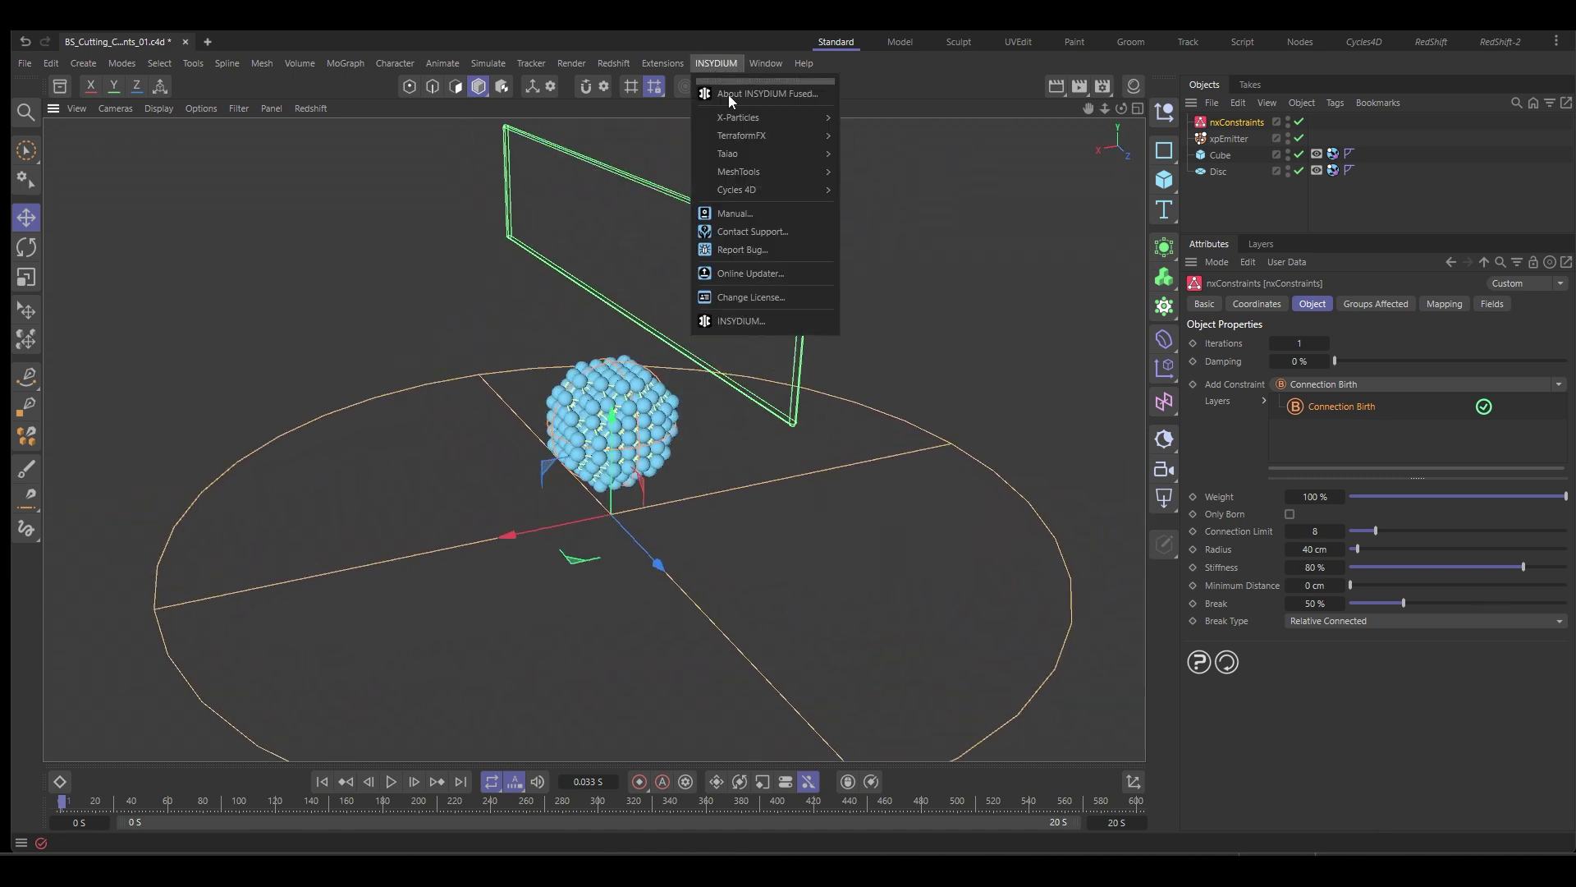
mouse_move(749, 117)
mouse_move(861, 242)
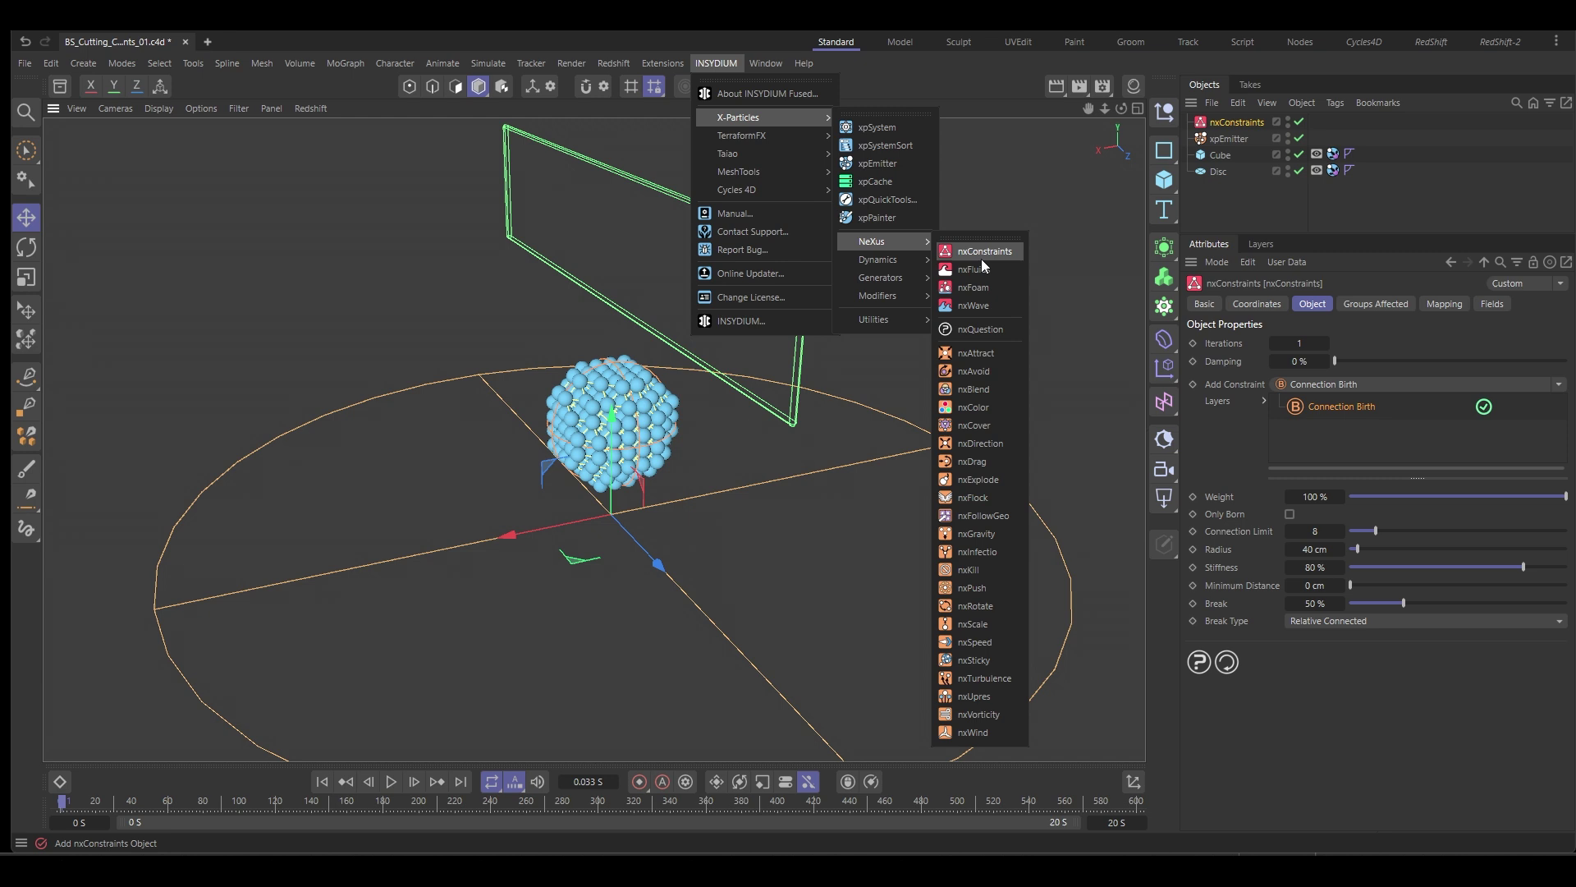
left_click(977, 534)
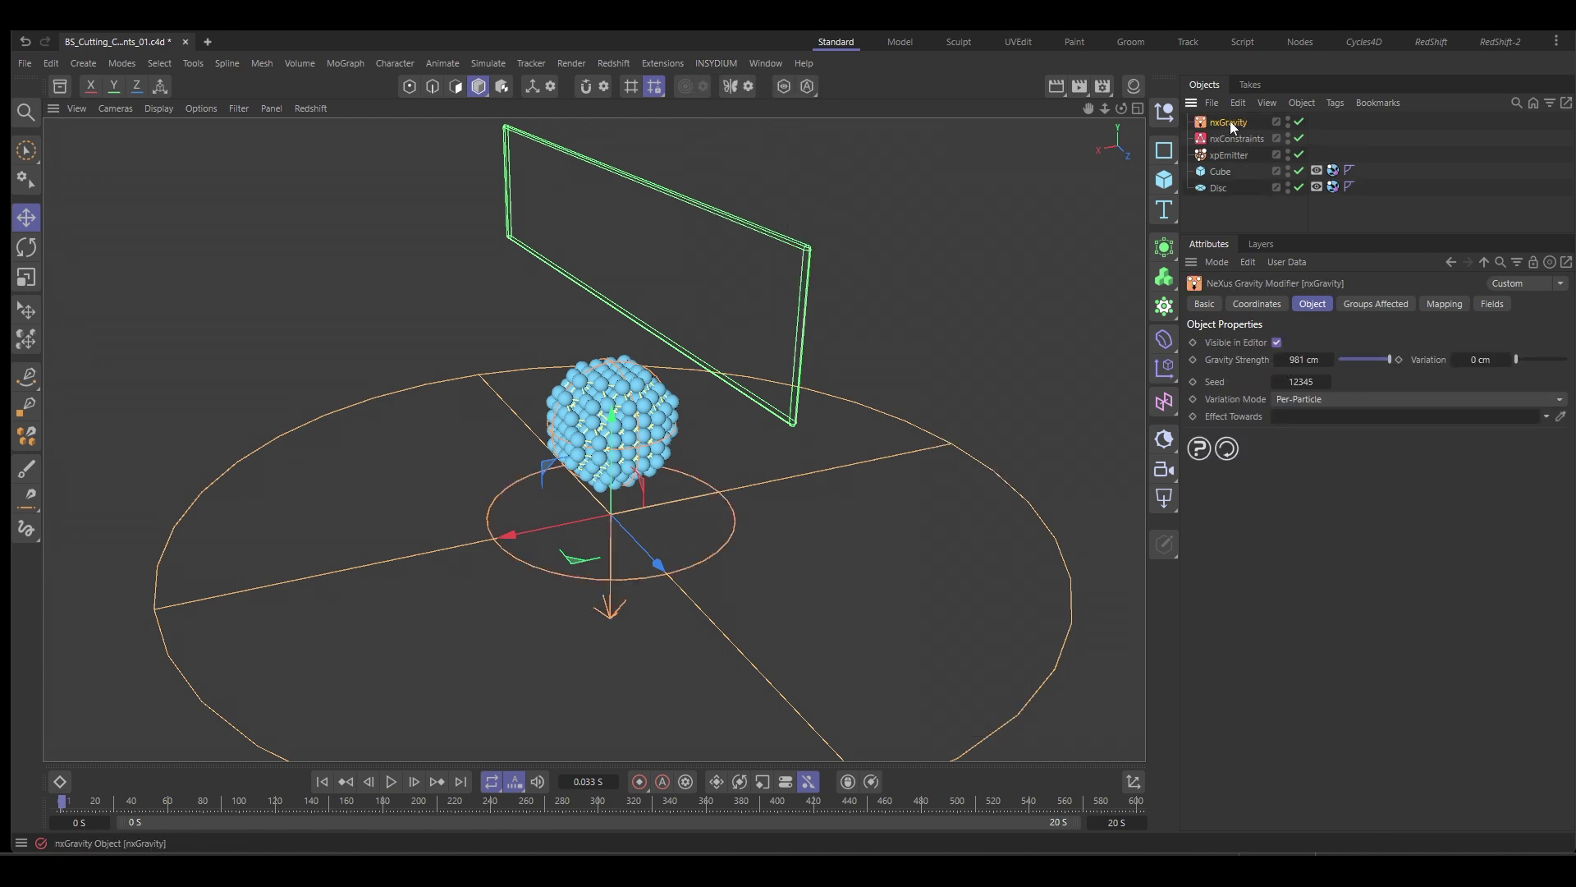
left_click(1301, 361)
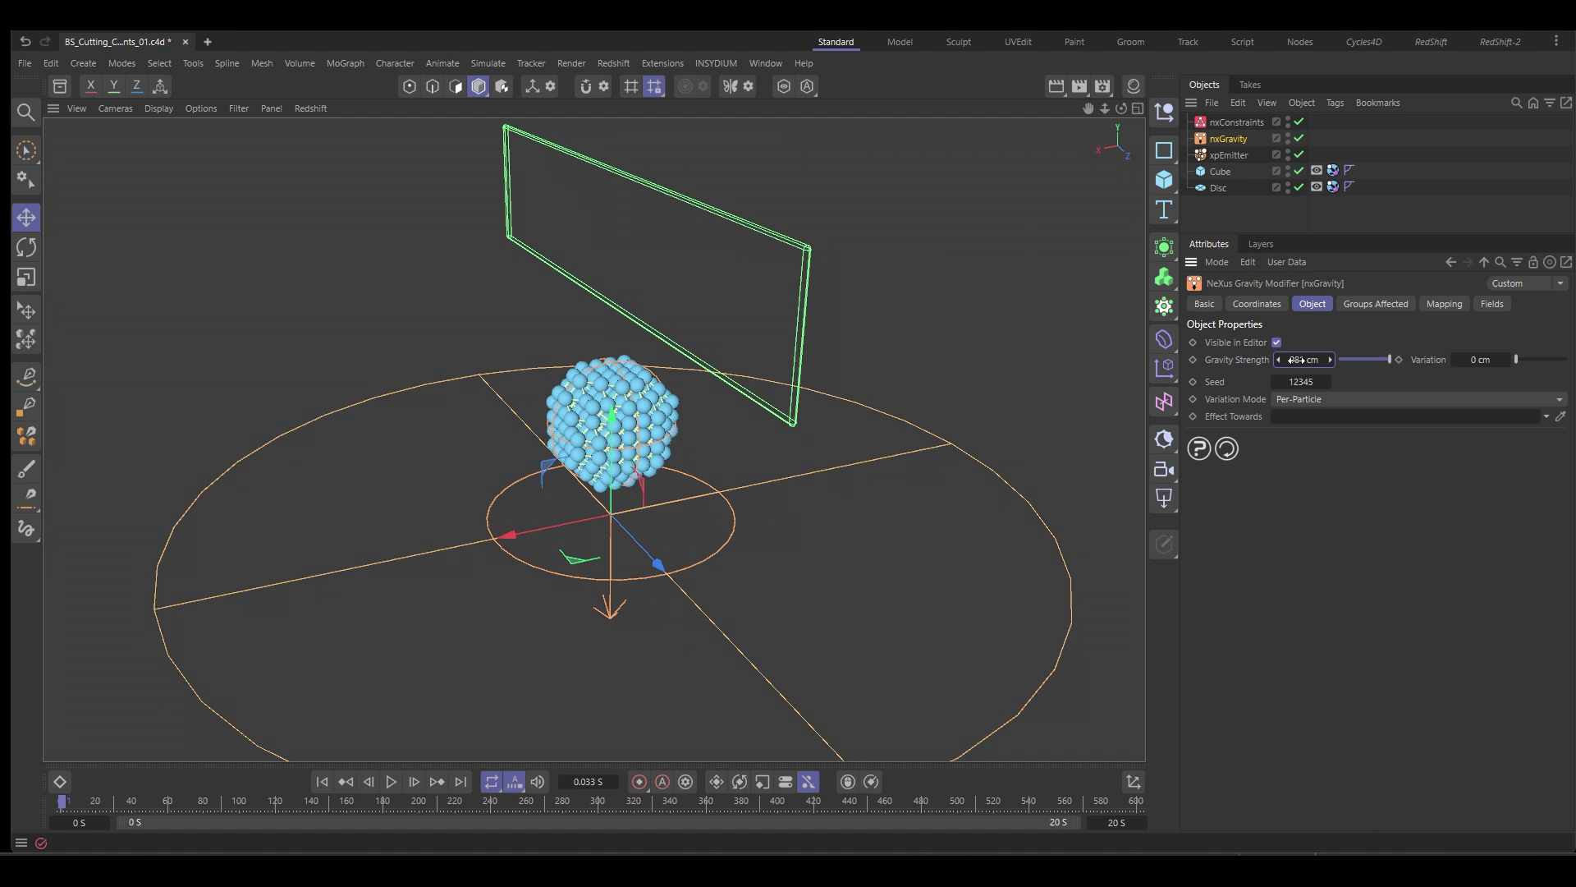
type("150")
key("Return")
Deselect the gravity, run the simulation to test the fall, then rewind to the start
left_click(1237, 205)
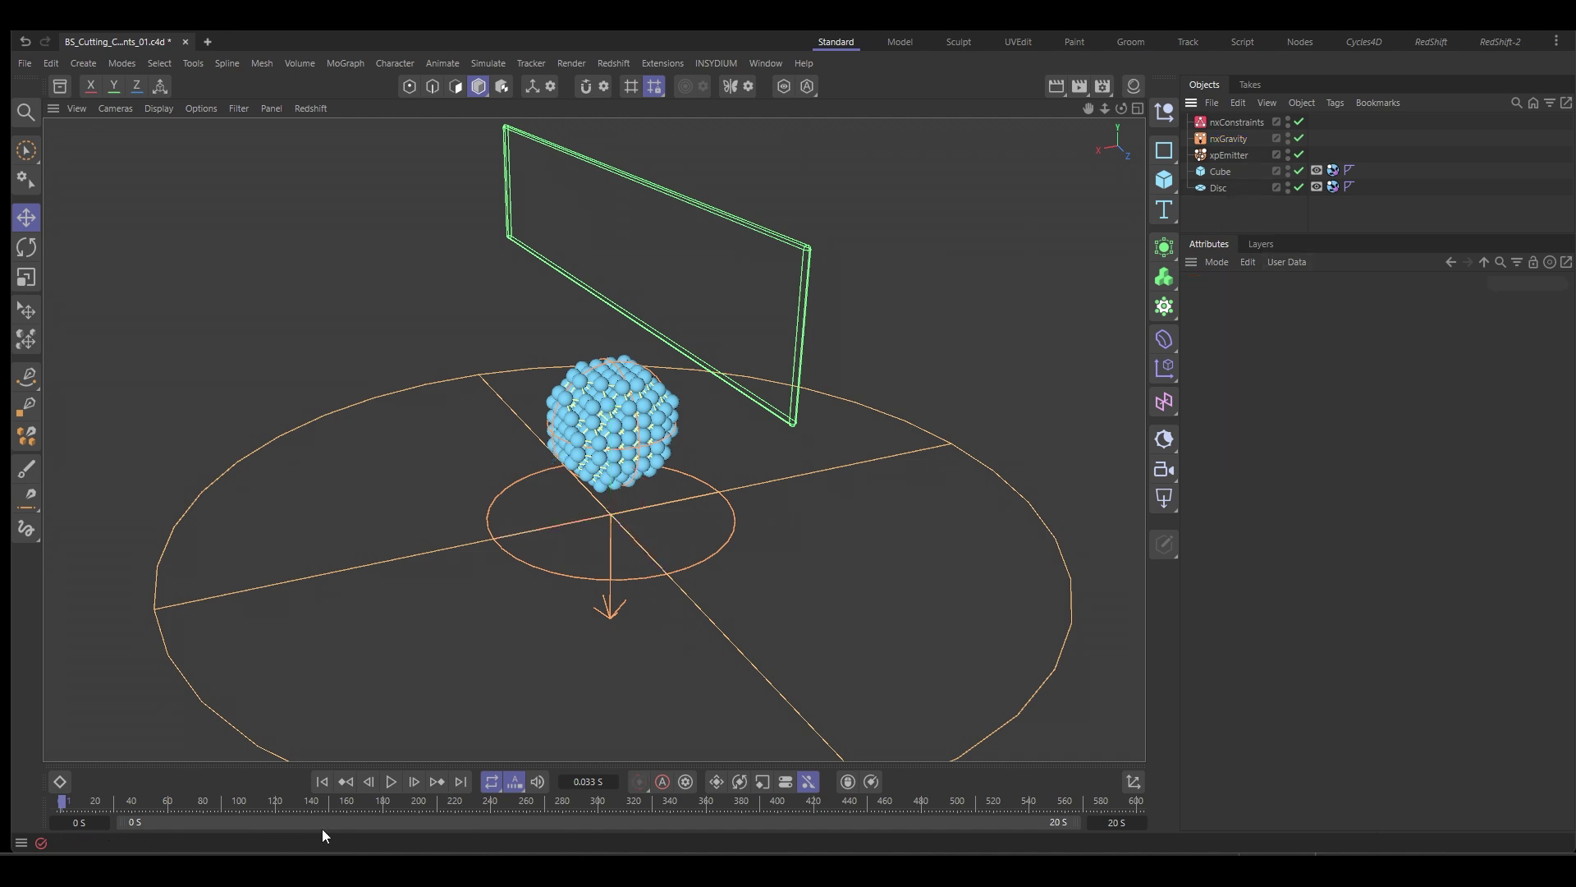
left_click(322, 780)
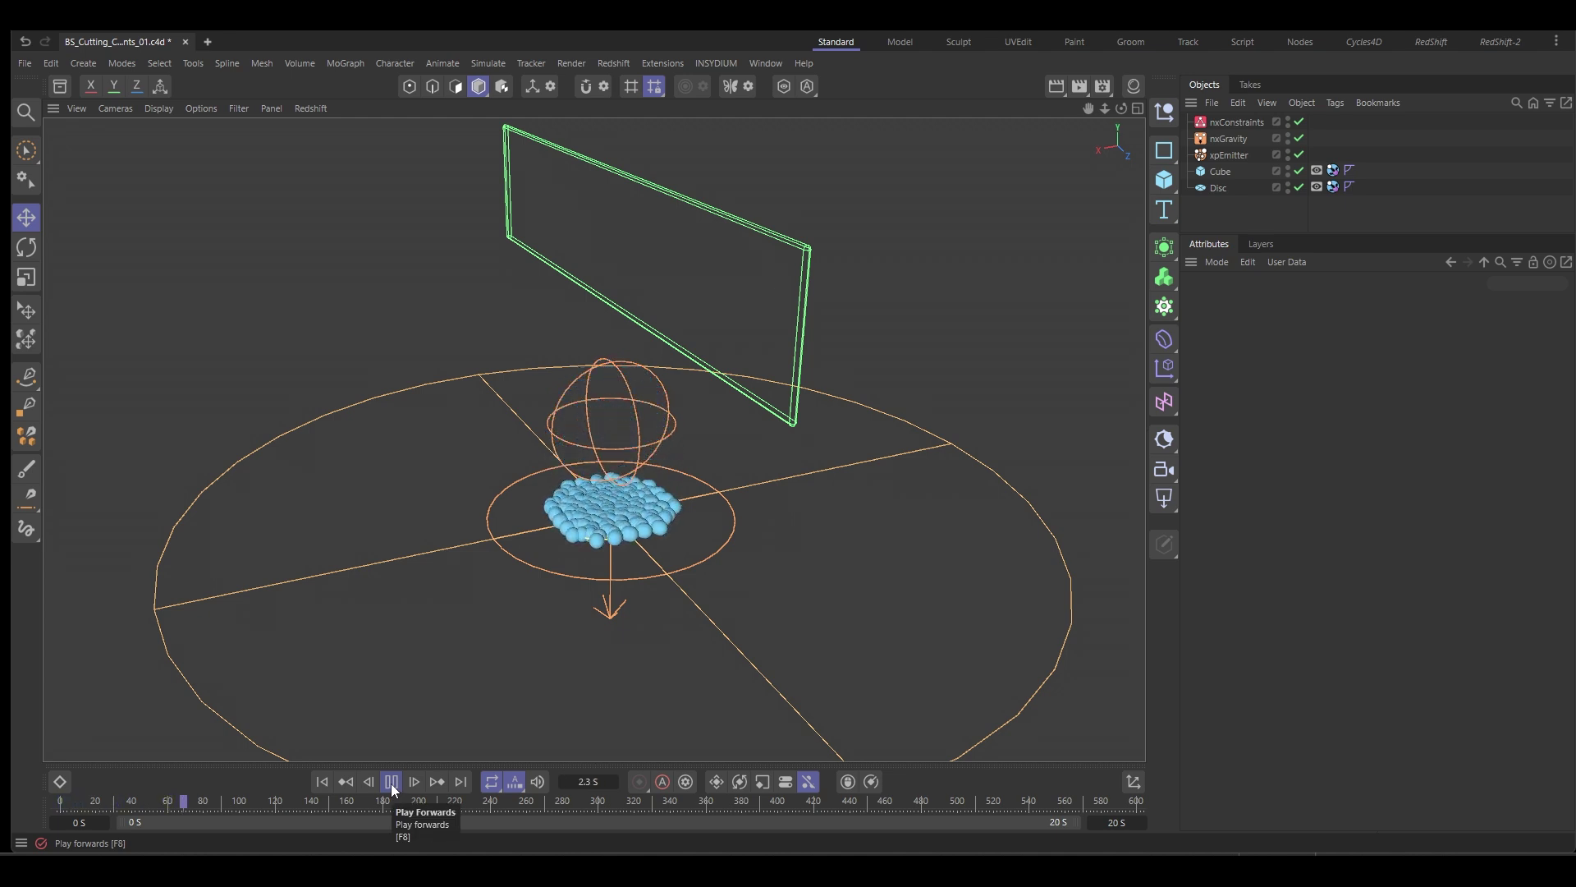
left_click(390, 781)
left_click(325, 781)
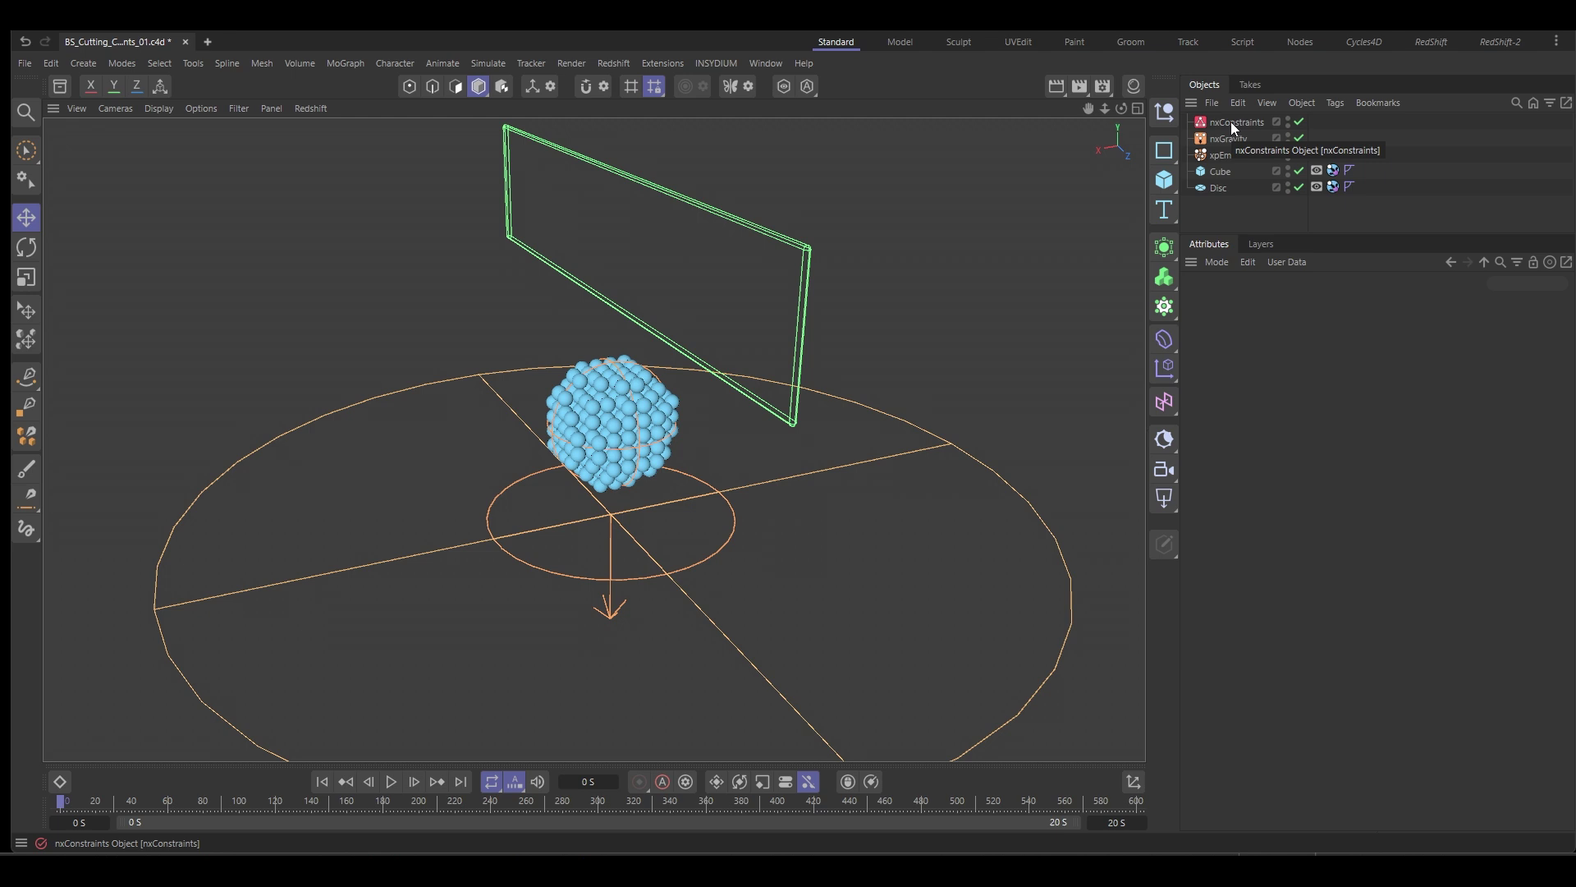
Set nxConstraints Iterations to 10 and add a Collisions constraint
left_click(1230, 122)
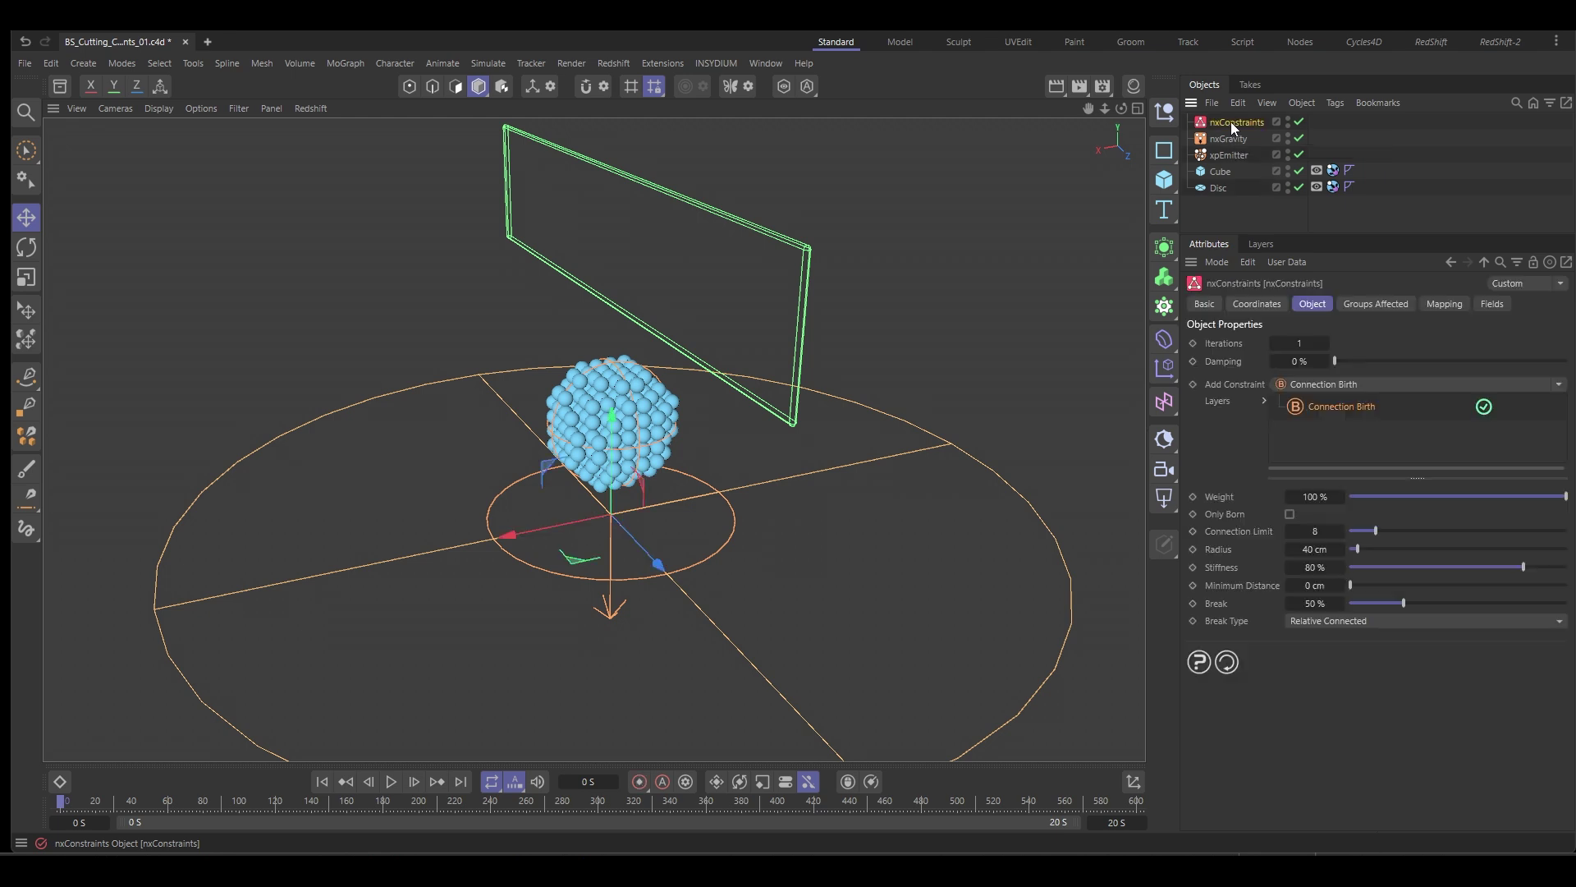
left_click(1300, 343)
type("10")
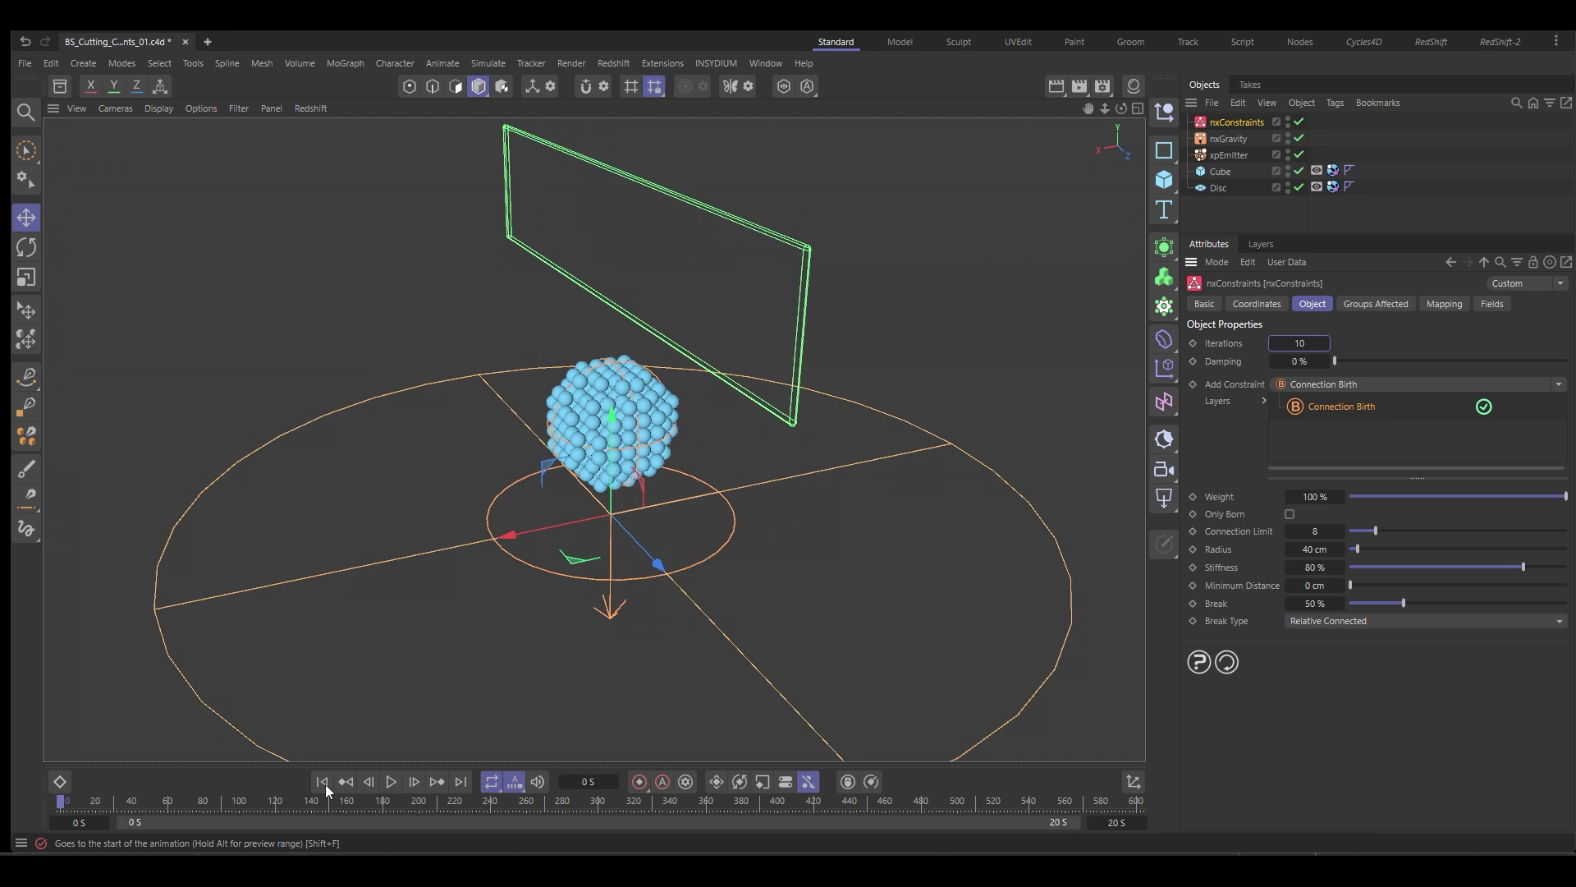
left_click(1336, 386)
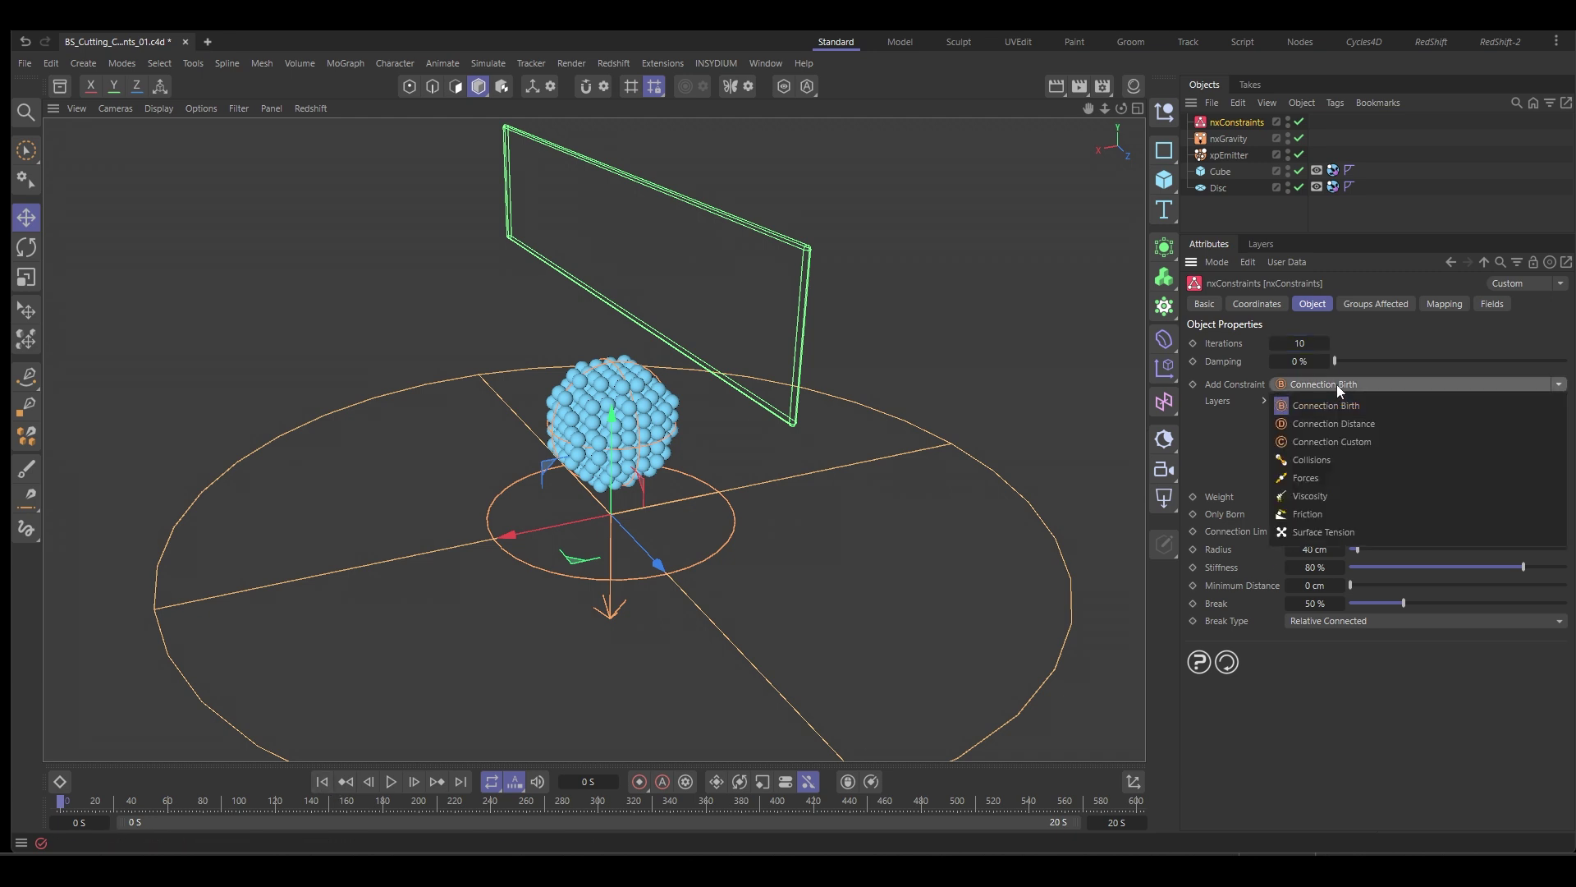
left_click(1328, 464)
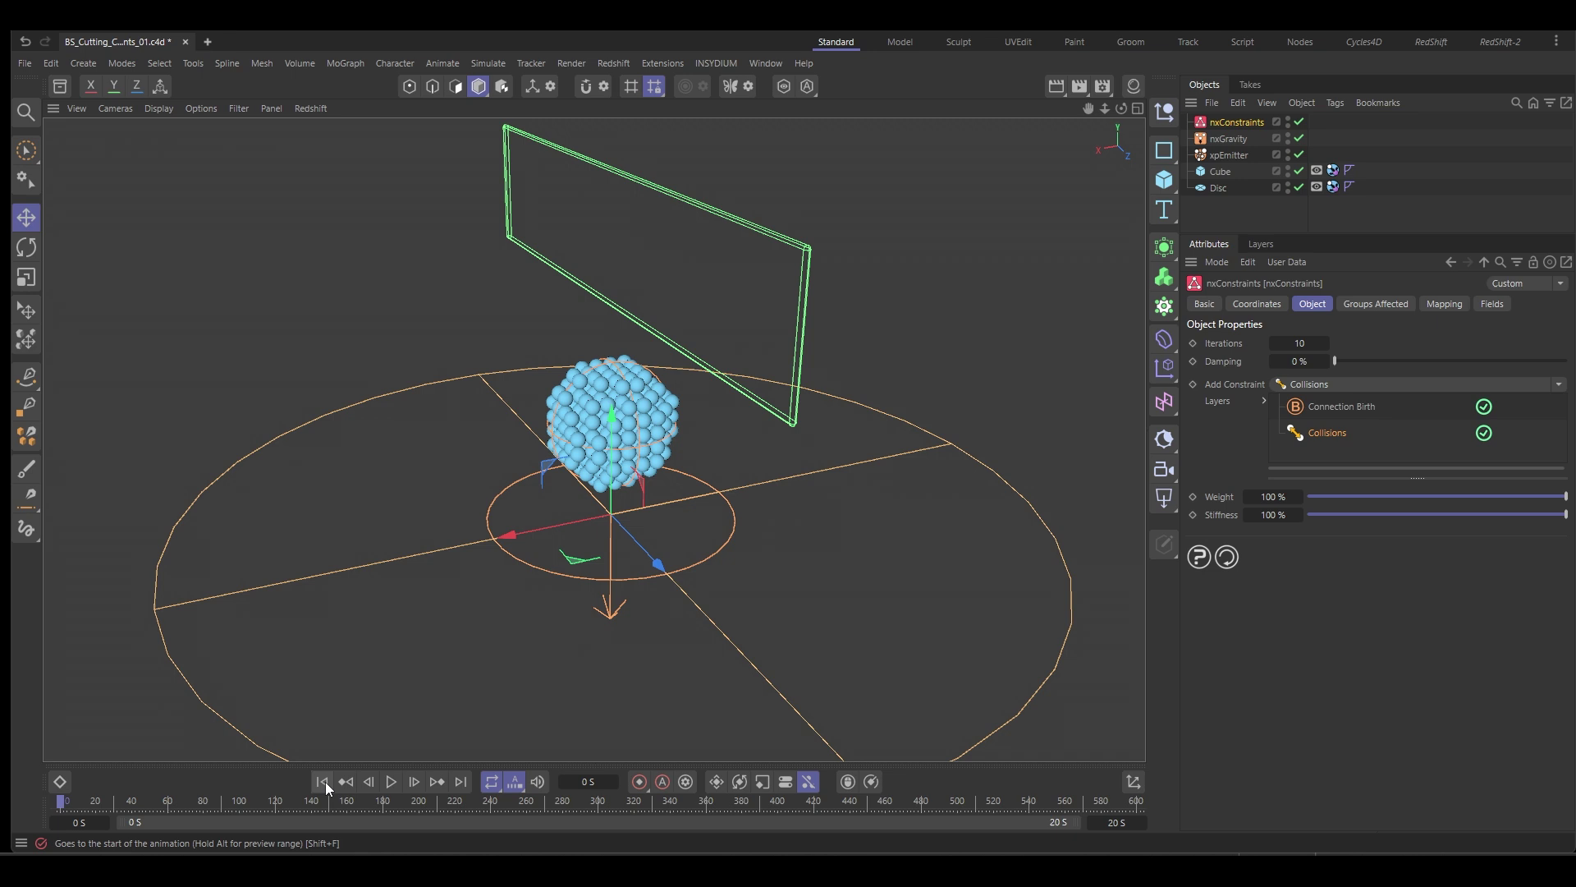
Check the particle pile from a few angles, then replay the simulation from the start
left_click(392, 782)
left_click_drag(522, 698, 727, 642, "alt")
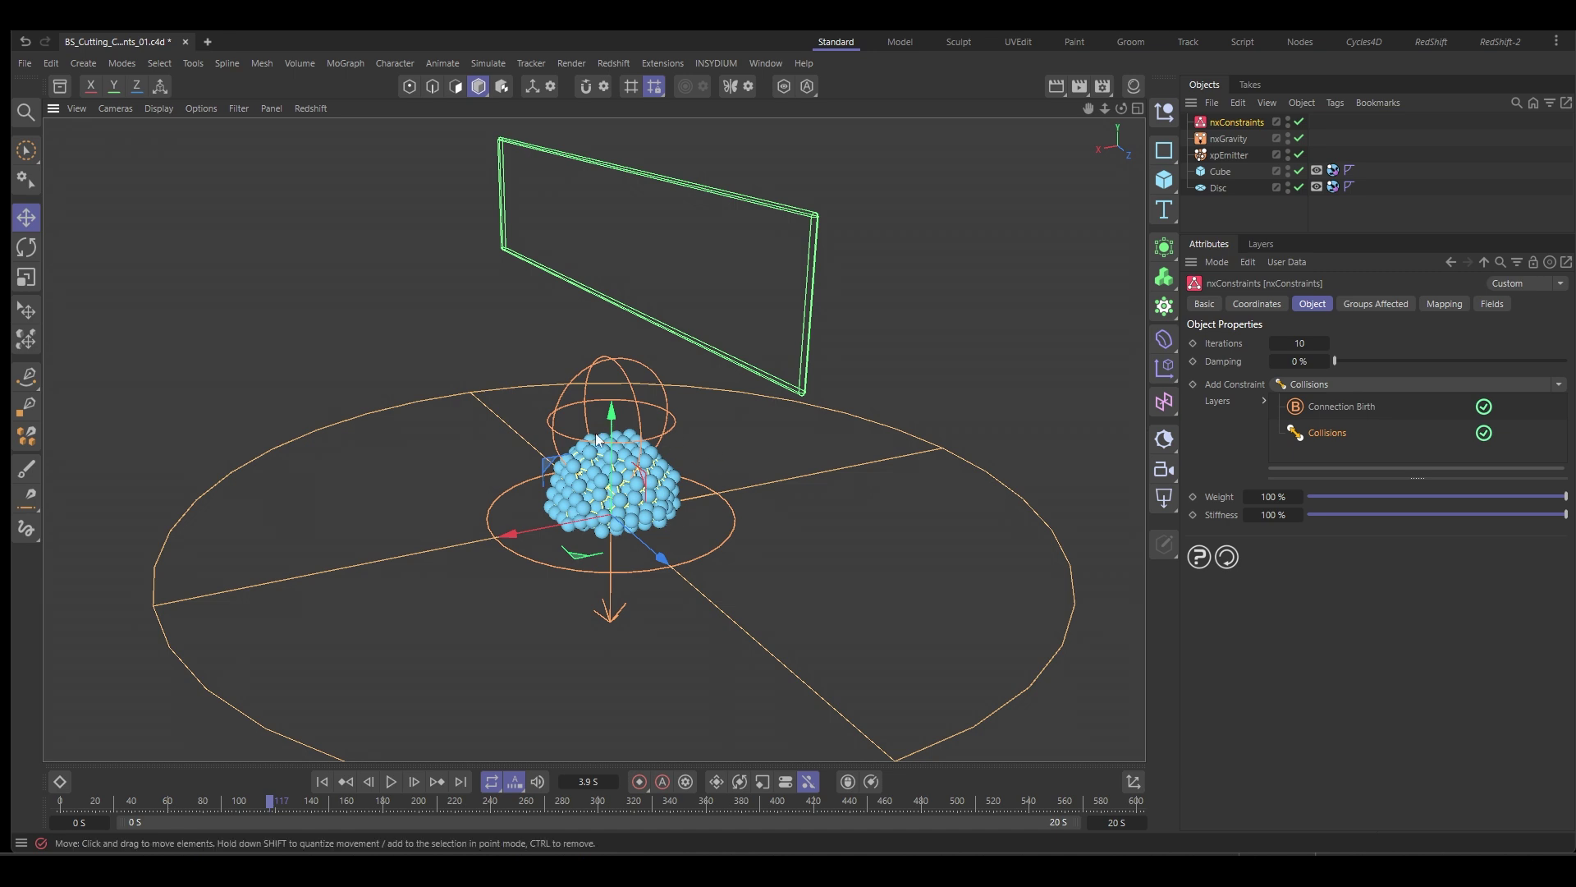
mouse_move(833, 537)
left_mouse_down("alt")
mouse_move(759, 519)
mouse_move(810, 536)
left_mouse_up("alt")
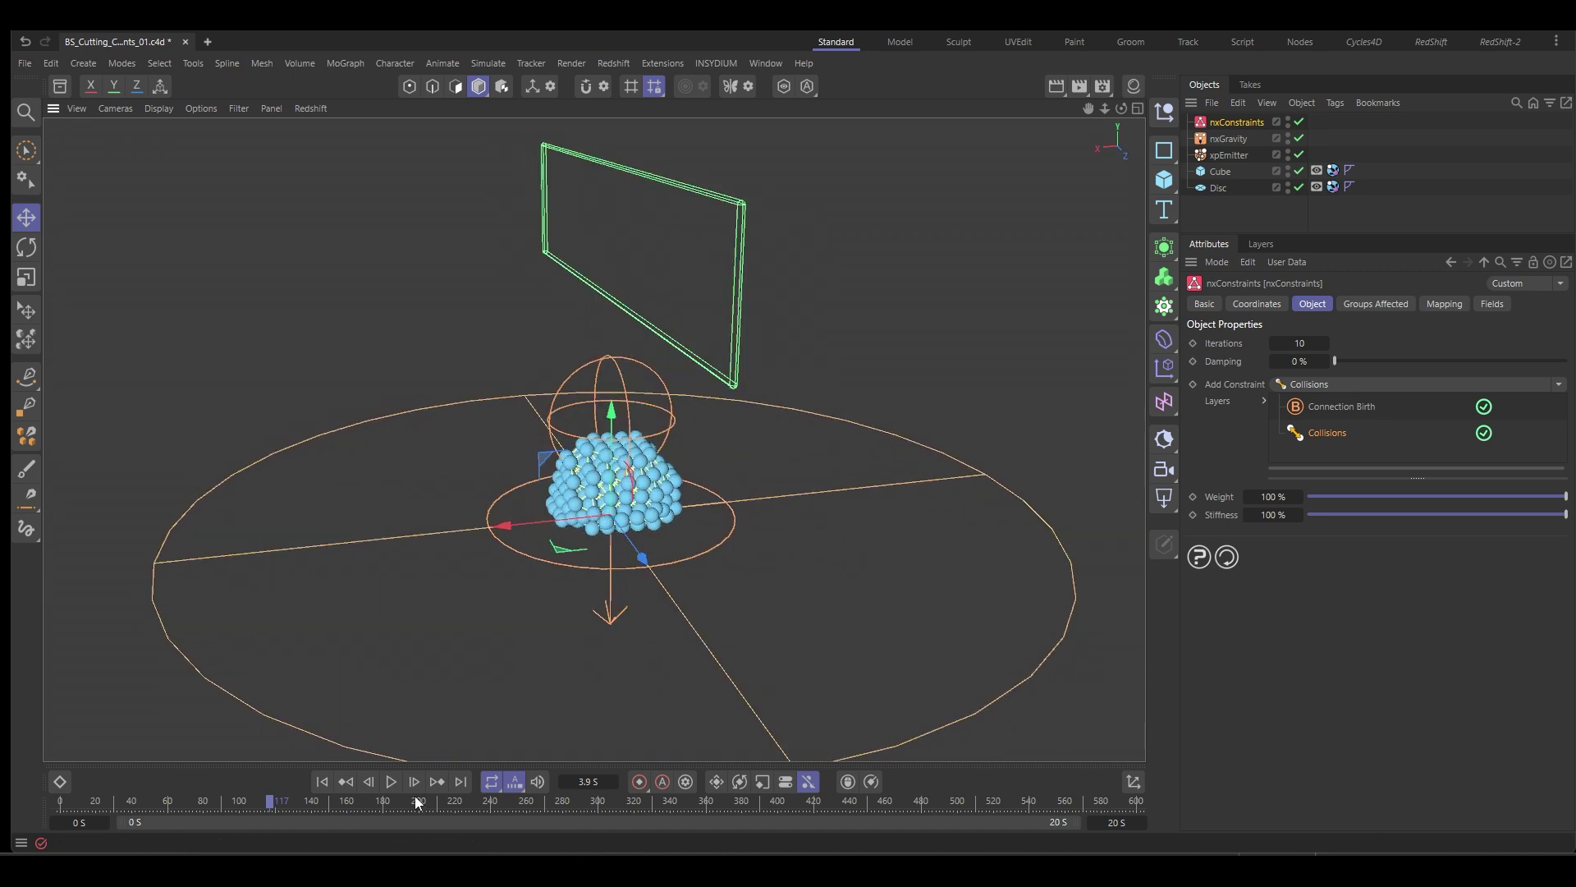
left_click(322, 781)
left_click(391, 780)
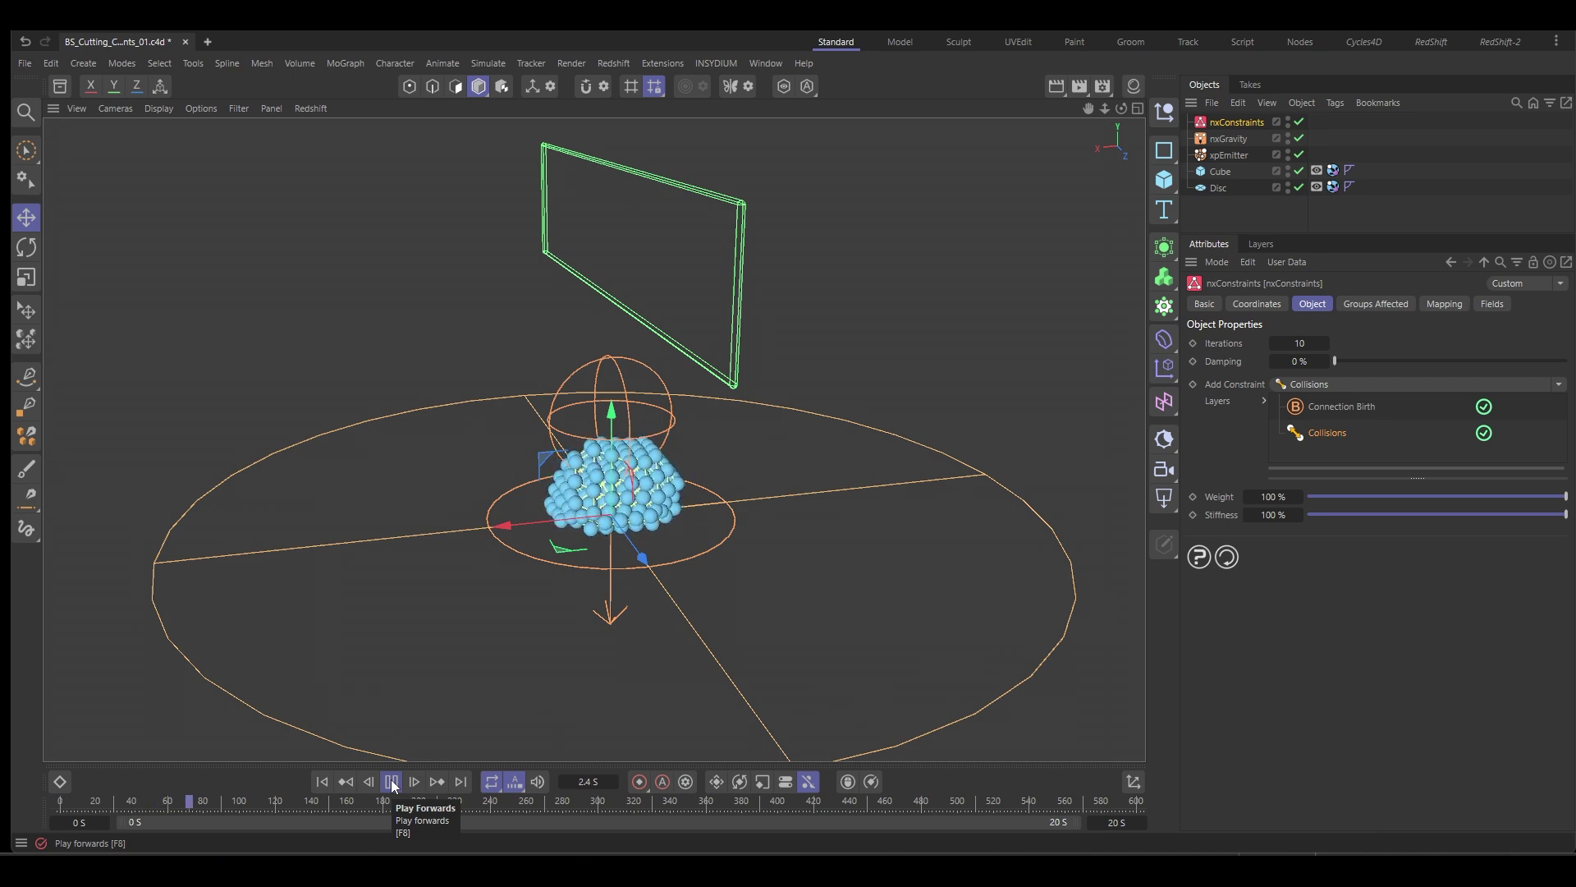
Stop playback and change the Connection Birth Break from 50% to 20%
left_click(392, 781)
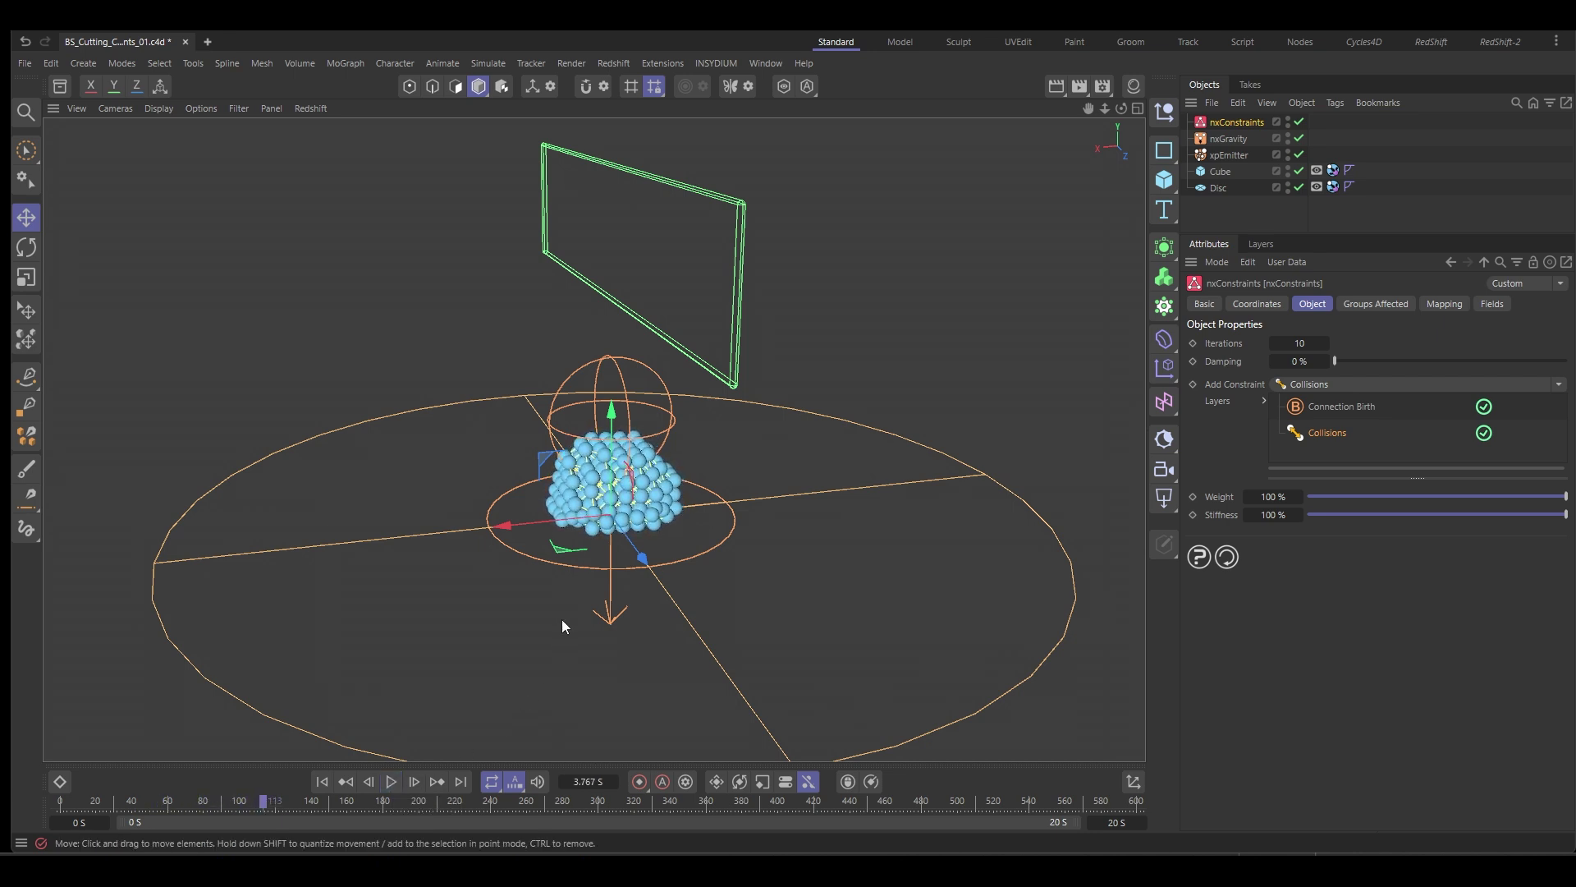
left_click_drag(563, 621, 575, 642, "alt")
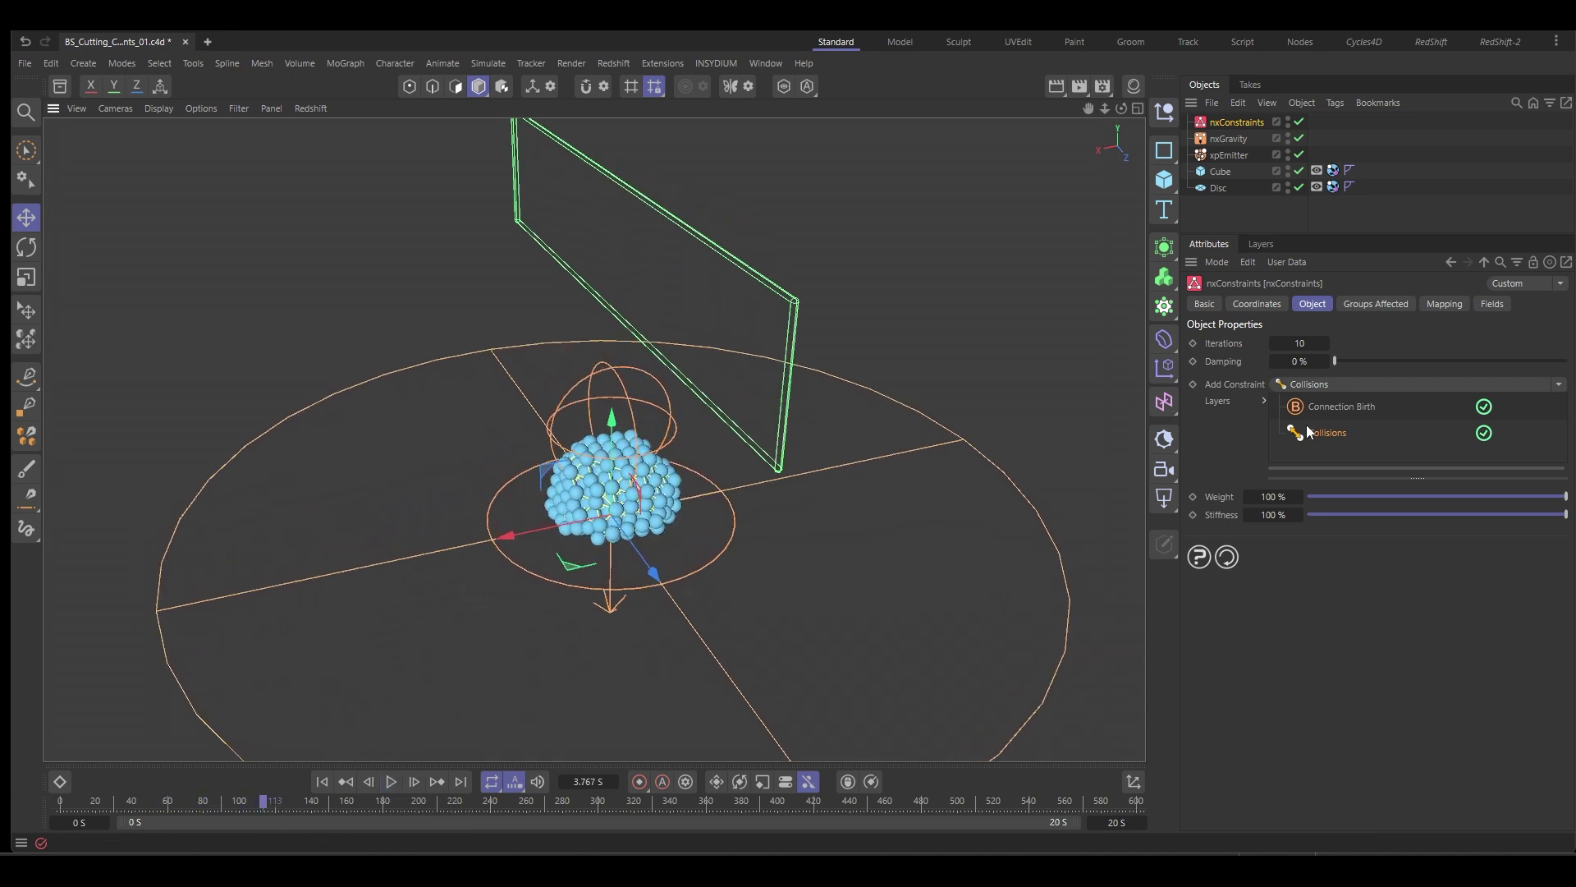
left_click(1343, 403)
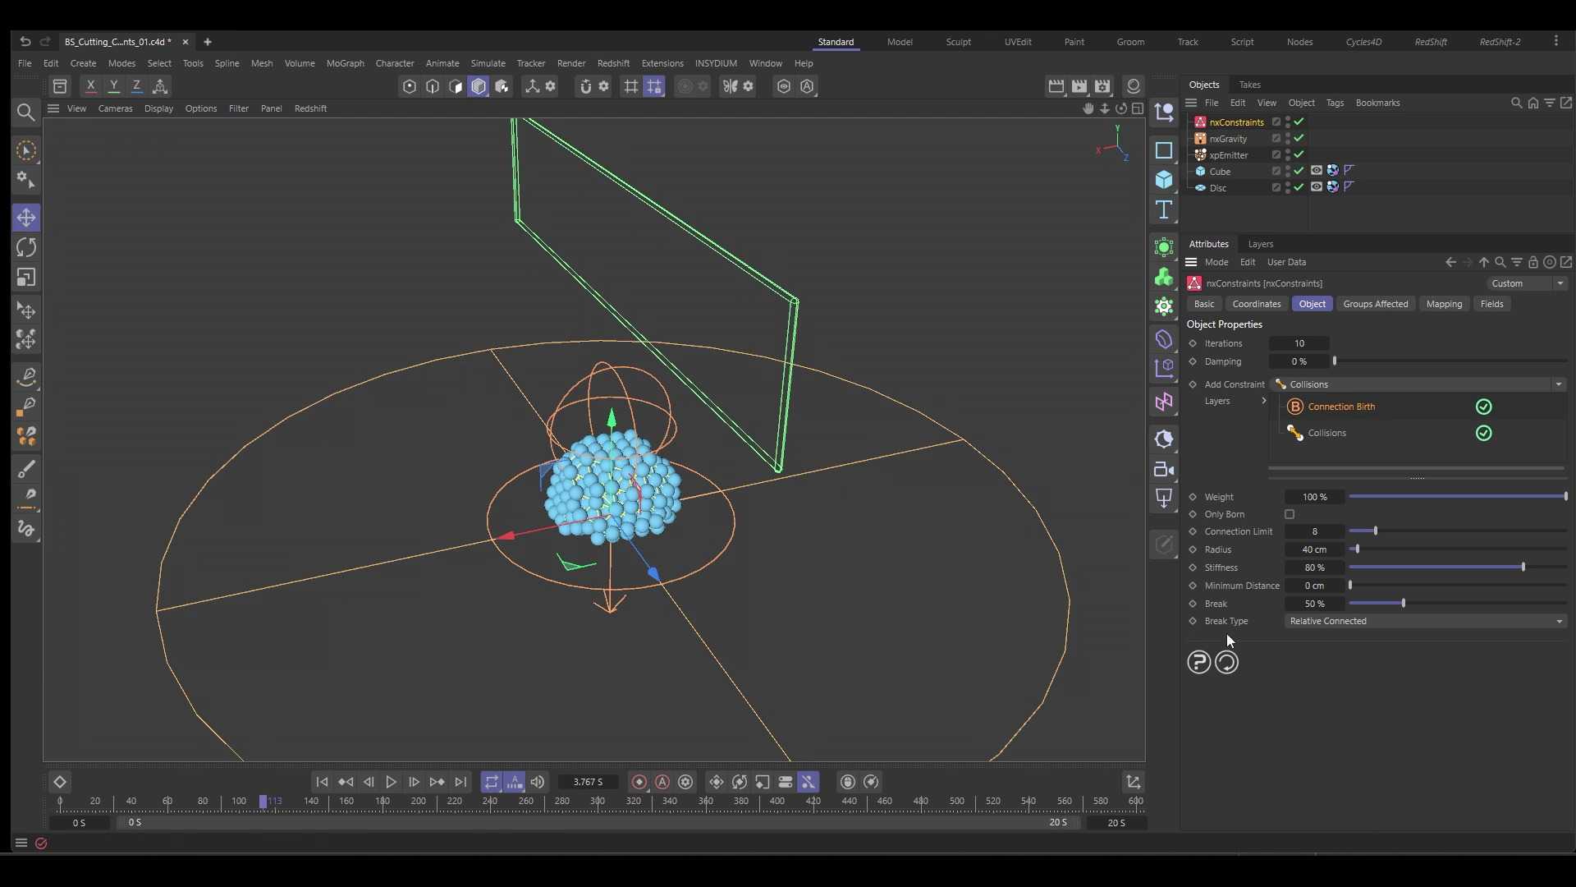
left_click(1312, 604)
type("20")
key("Return")
Replay the simulation from the start to 18.5 s and orbit to view both particle clumps
left_click(345, 781)
left_click(390, 781)
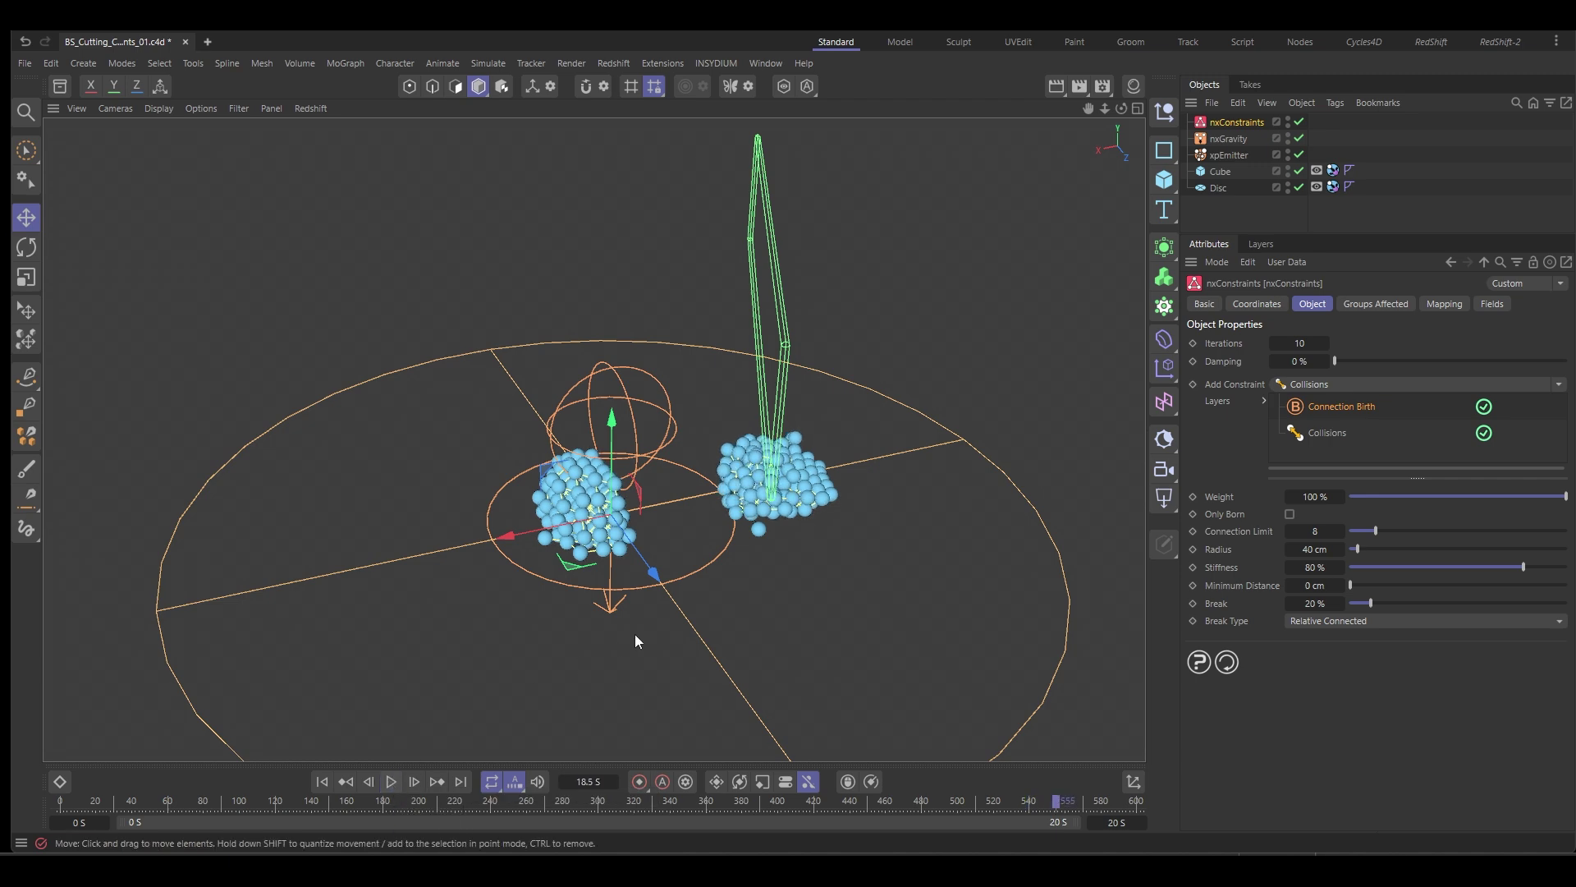
left_click_drag(636, 640, 791, 638, "alt")
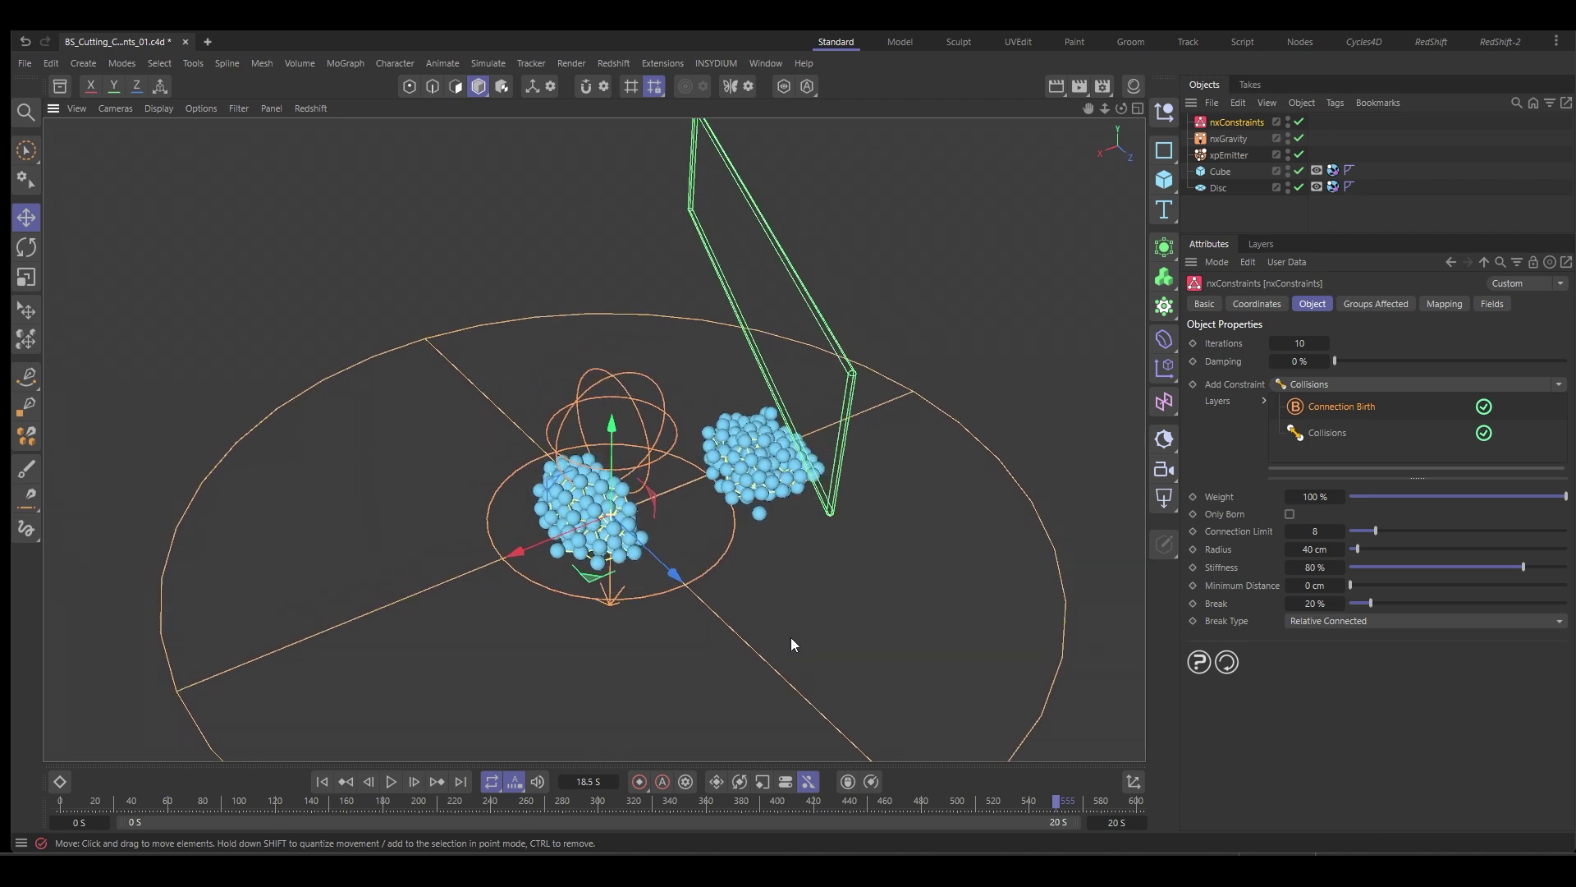